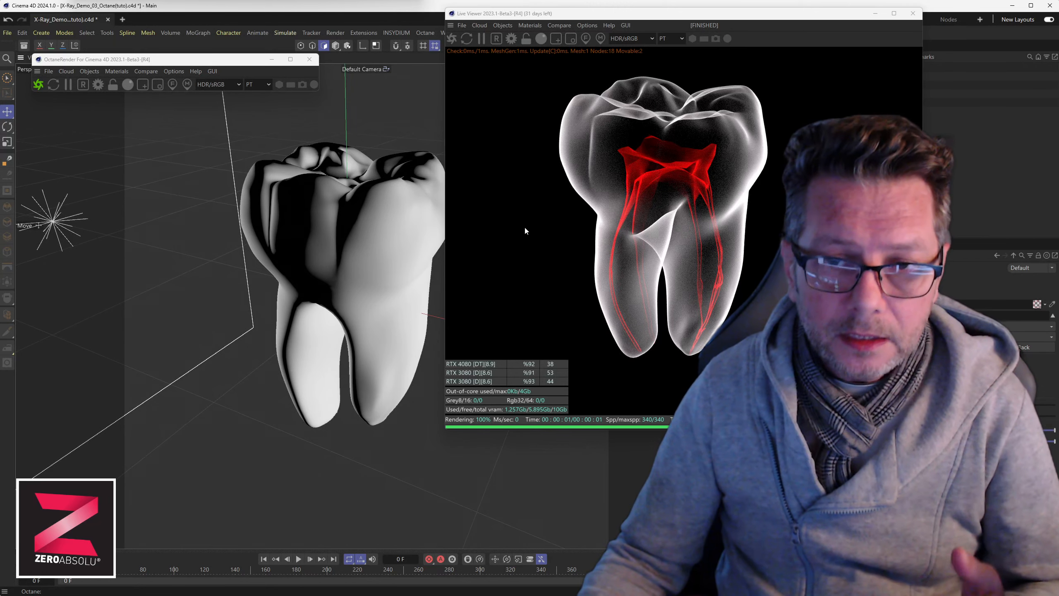
- Switch the perspective viewport's display to Gouraud Shading (Lines)
mouse_move(373, 245)
alt+mouse_down()
mouse_move(358, 252)
mouse_move(364, 235)
alt+mouse_up()
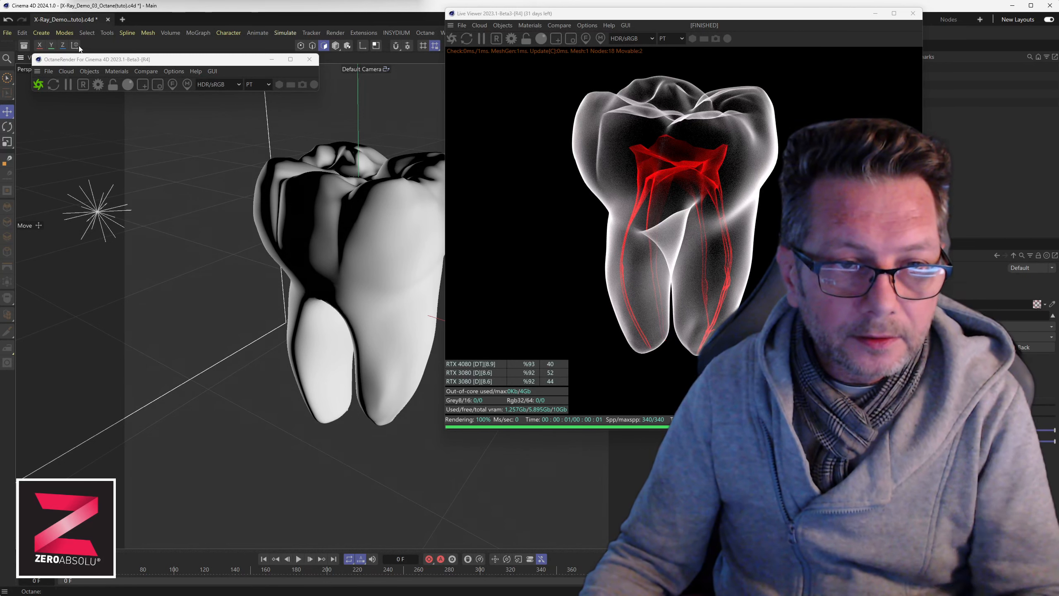
drag(84, 59, 79, 95)
click(83, 61)
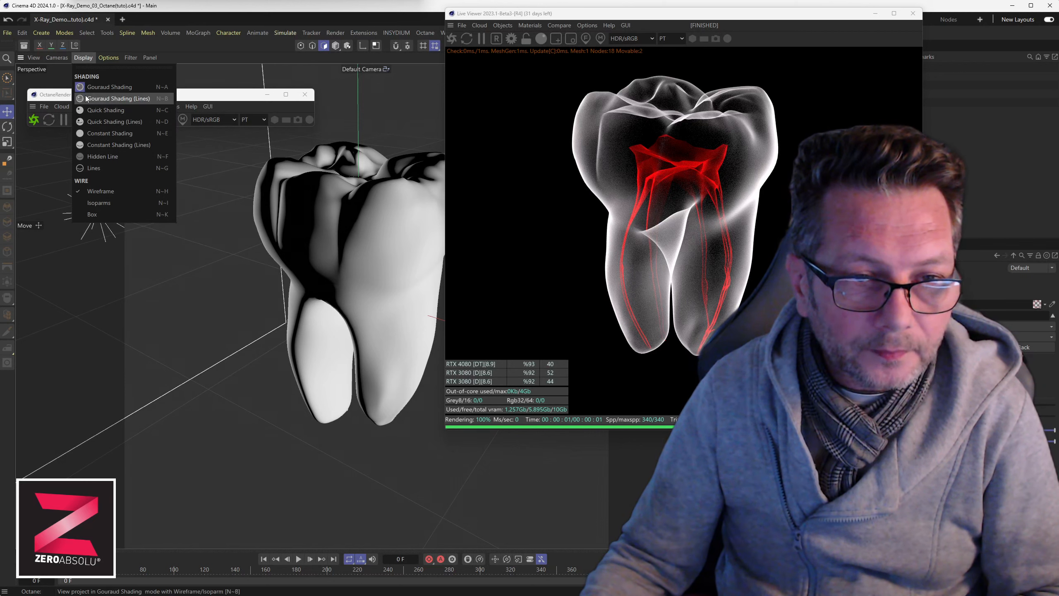
click(112, 99)
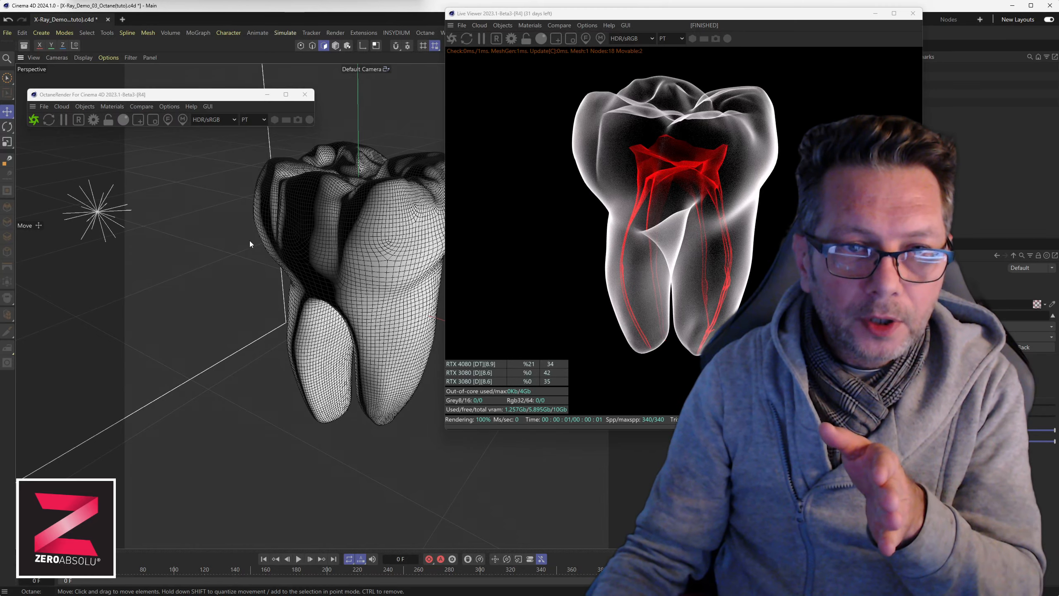
- Examine the tooth's mesh density and its X-ray render close up and from several angles
scroll(255, 218, up, 3)
scroll(258, 195, up, 3)
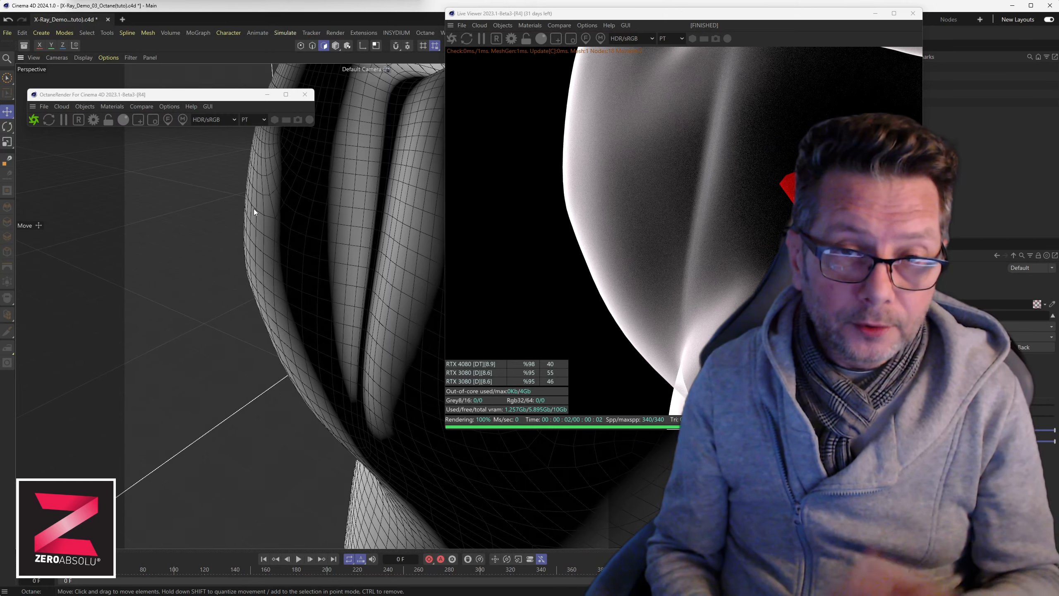
scroll(305, 262, down, 5)
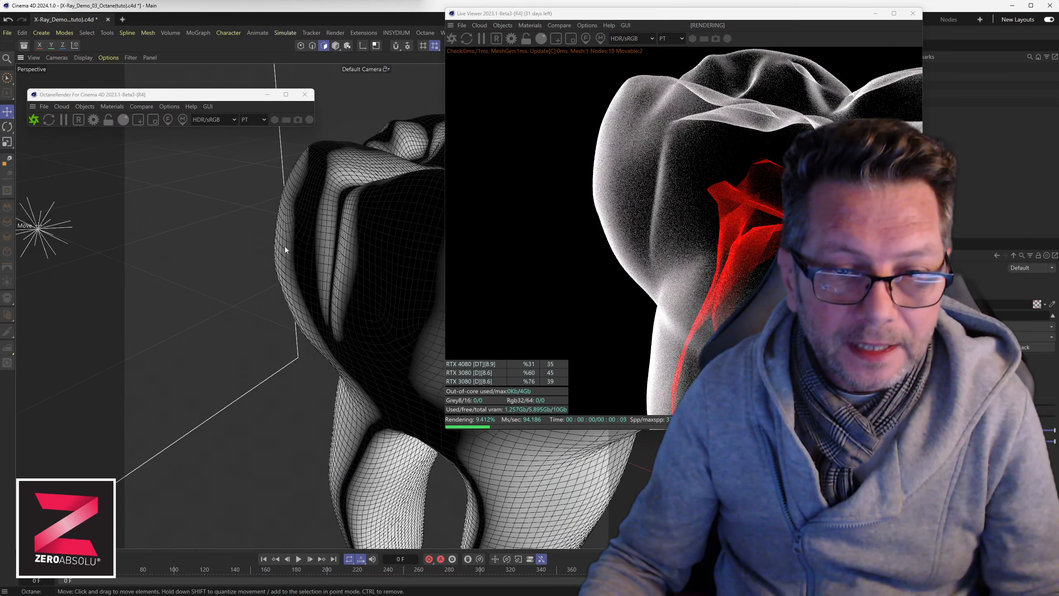
middle_click(388, 288)
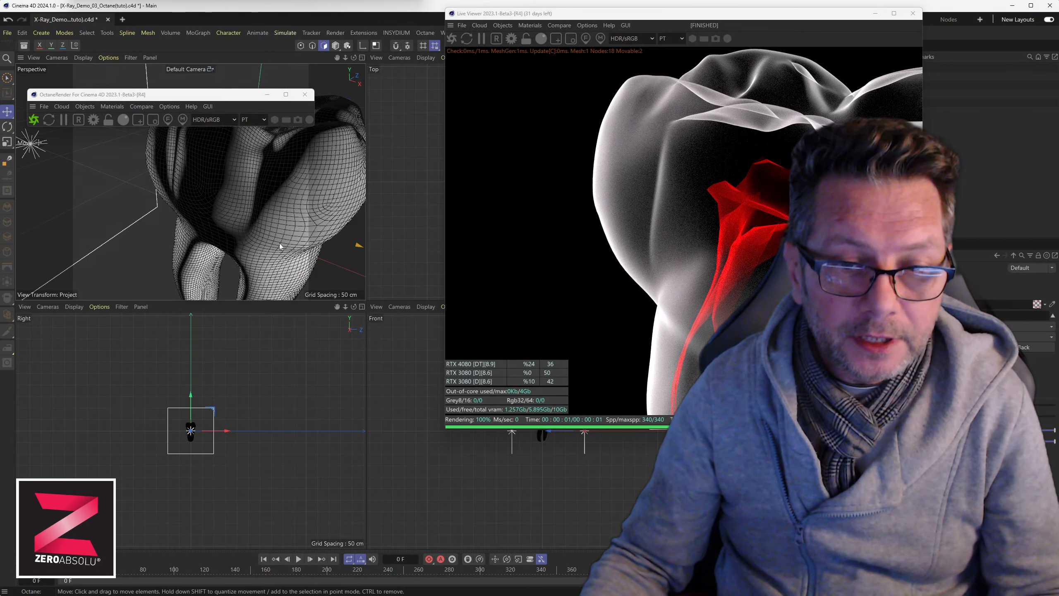
middle_click(280, 244)
alt+drag(386, 280, 358, 193)
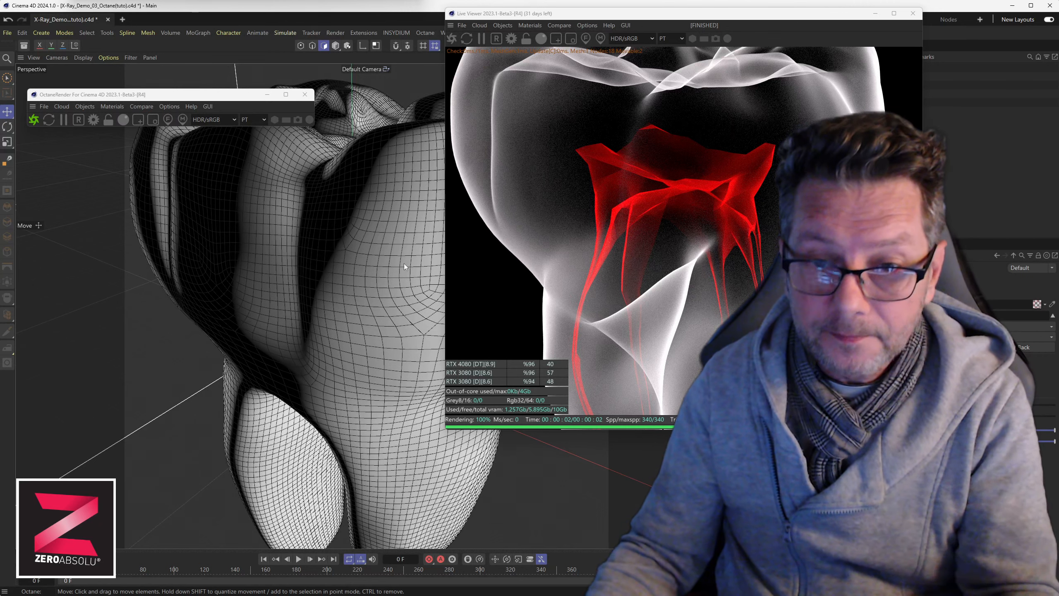
alt+drag(404, 263, 360, 245)
scroll(360, 245, down, 3)
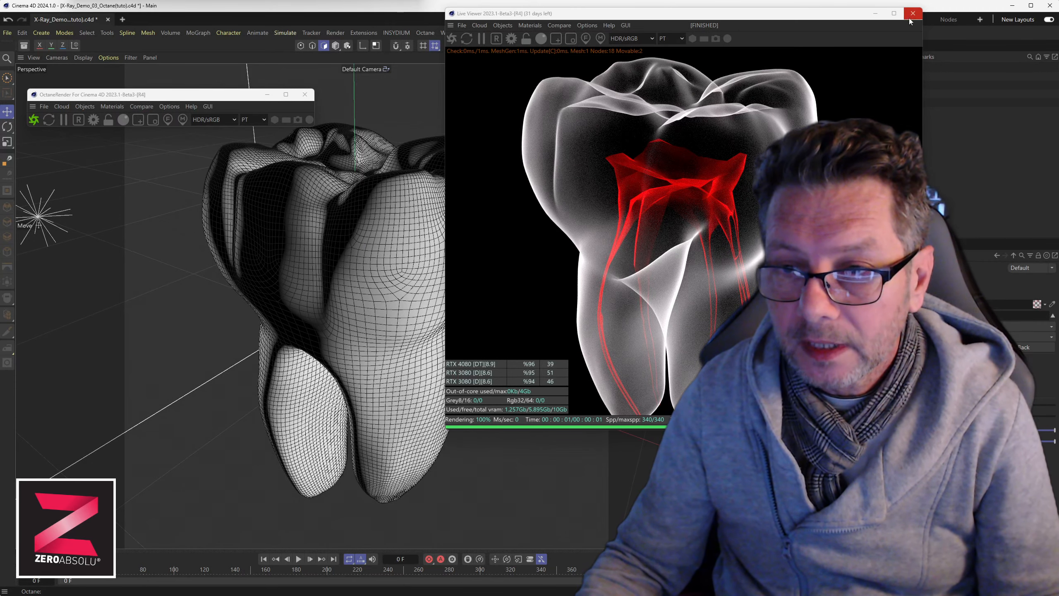
- Close the Live Viewer, then save the project and an incremental version as X-Ray_Demo_04_Octane(tuto).c4d
click(911, 14)
drag(762, 149, 723, 79)
click(744, 192)
key(ctrl+s)
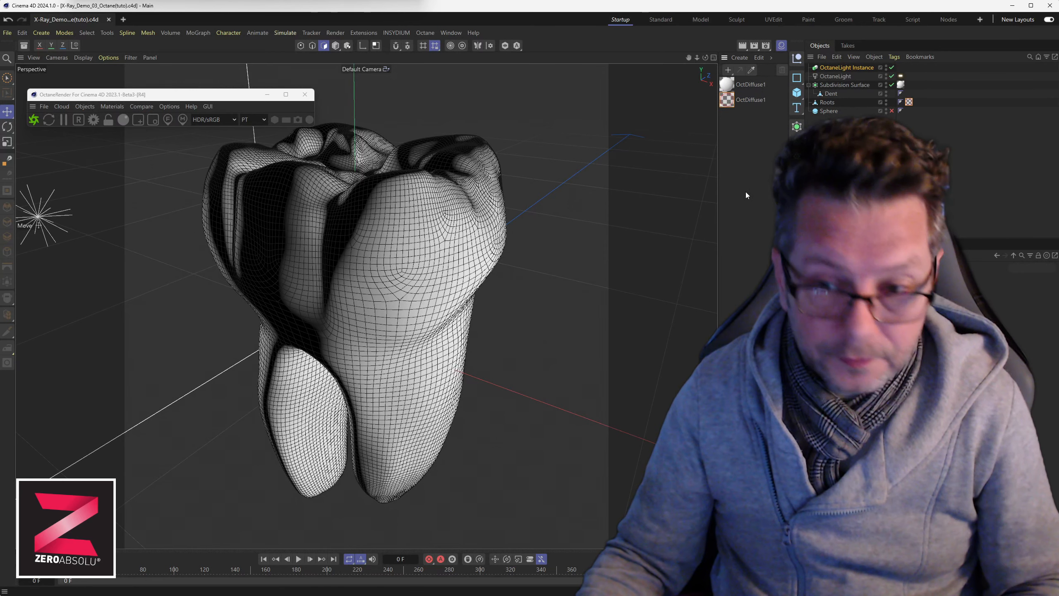
key(ctrl+alt+s)
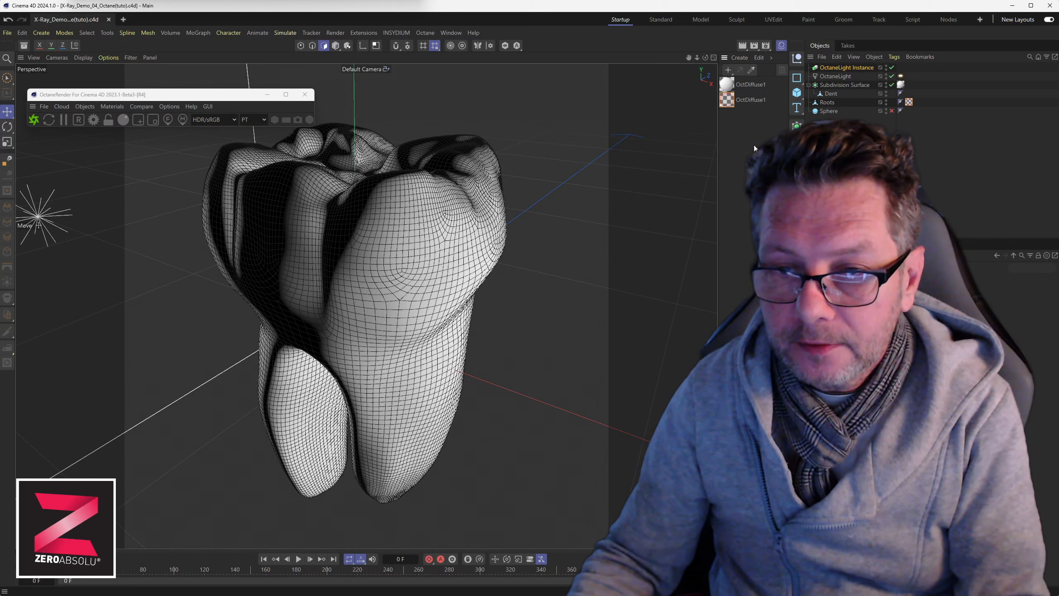
- Delete both OctDiffuse1 materials and hide the Subdivision Surface that contains Dent in the viewport
drag(754, 145, 724, 70)
key(Delete)
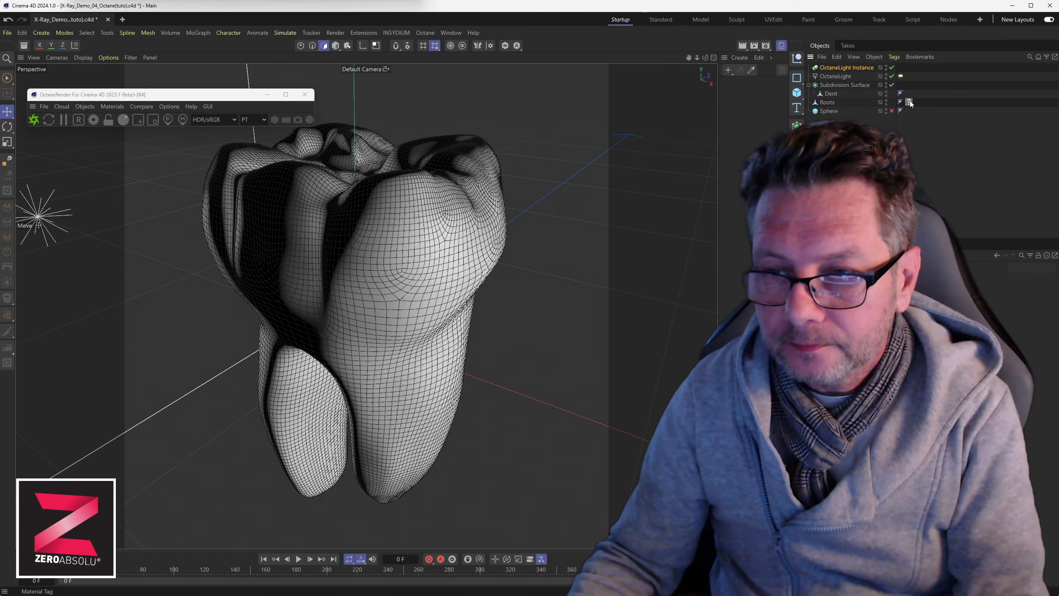
click(886, 83)
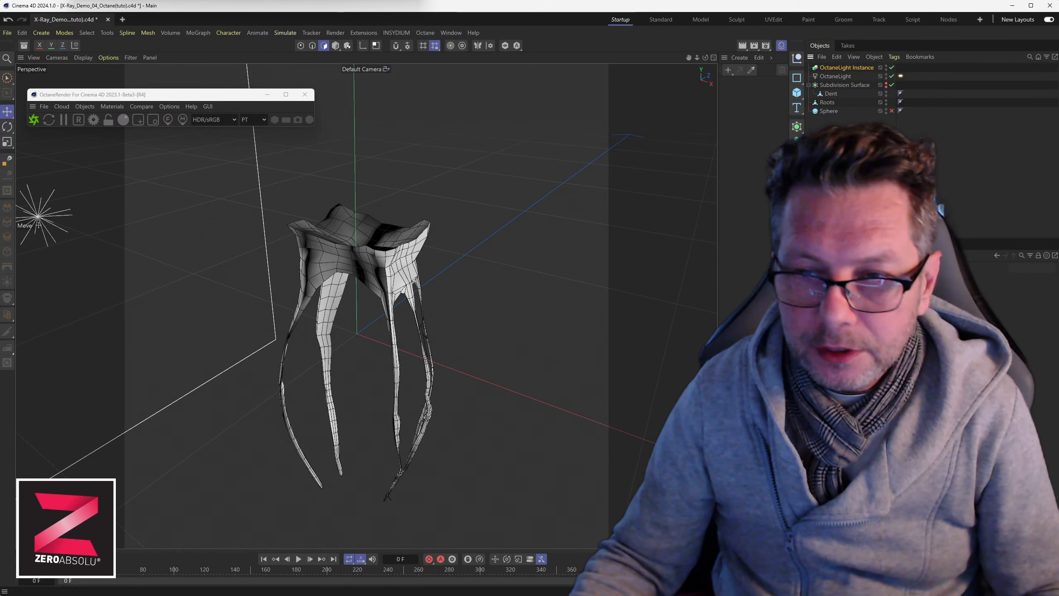
- Add a Subdivision Surface and place the Roots object inside it to smooth the root mesh
click(828, 103)
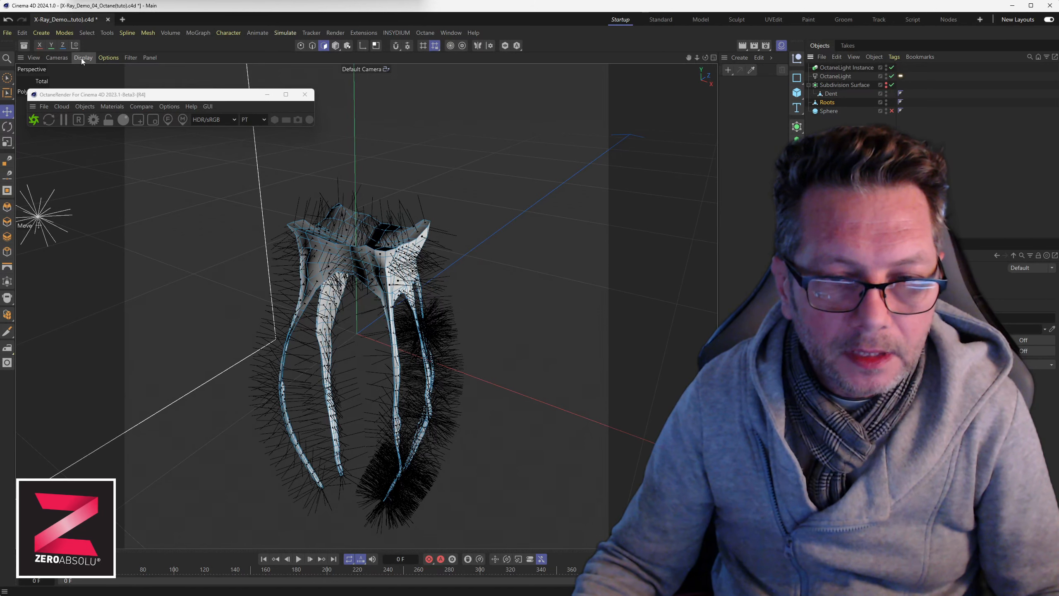
scroll(393, 259, up, 10)
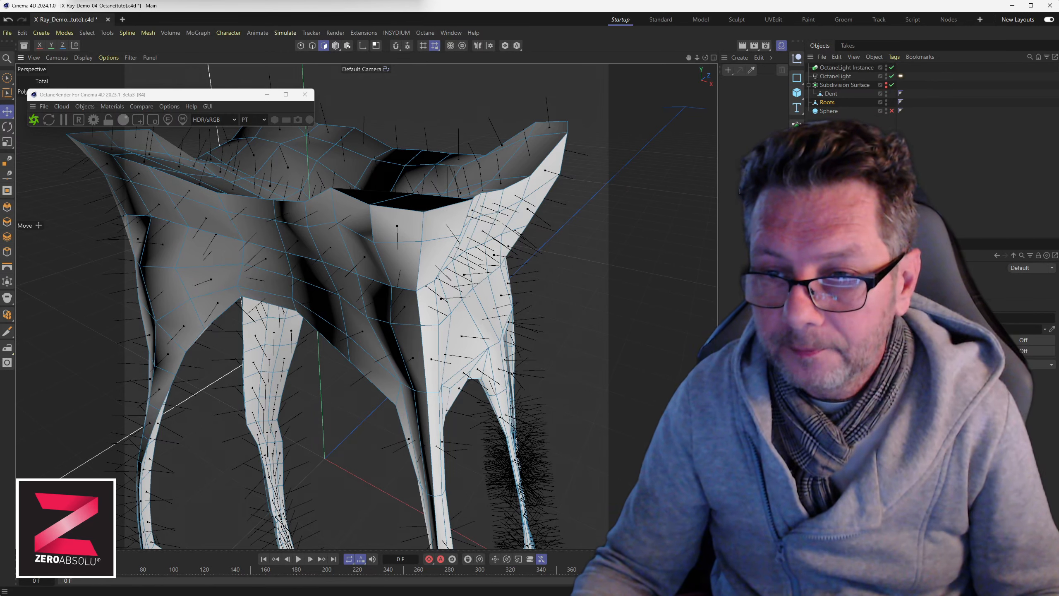
click(797, 126)
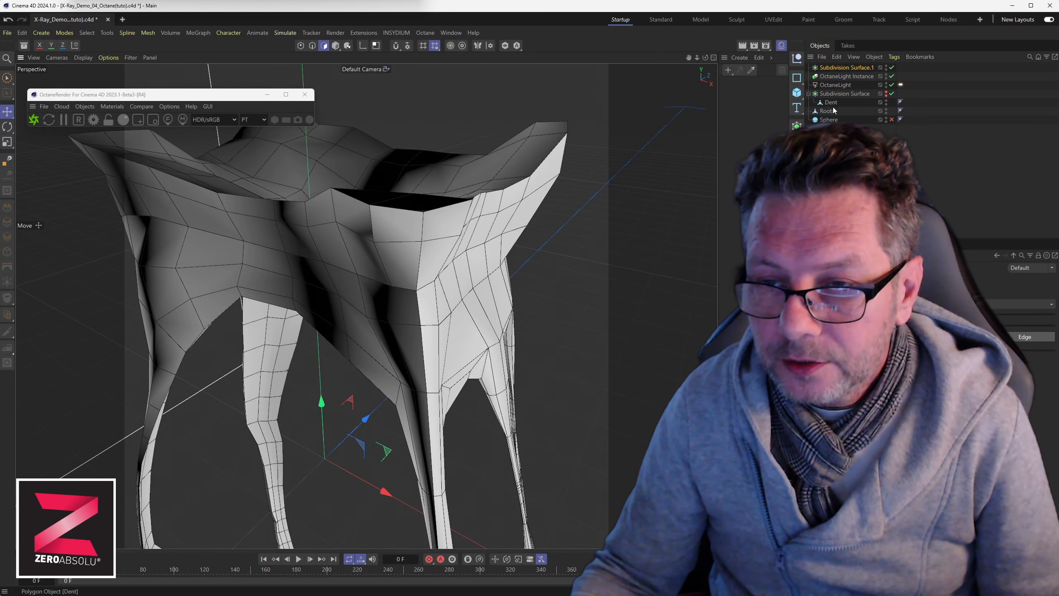
mouse_move(834, 110)
mouse_down()
mouse_move(839, 68)
mouse_move(848, 120)
mouse_move(829, 119)
mouse_up()
scroll(424, 241, down, 3)
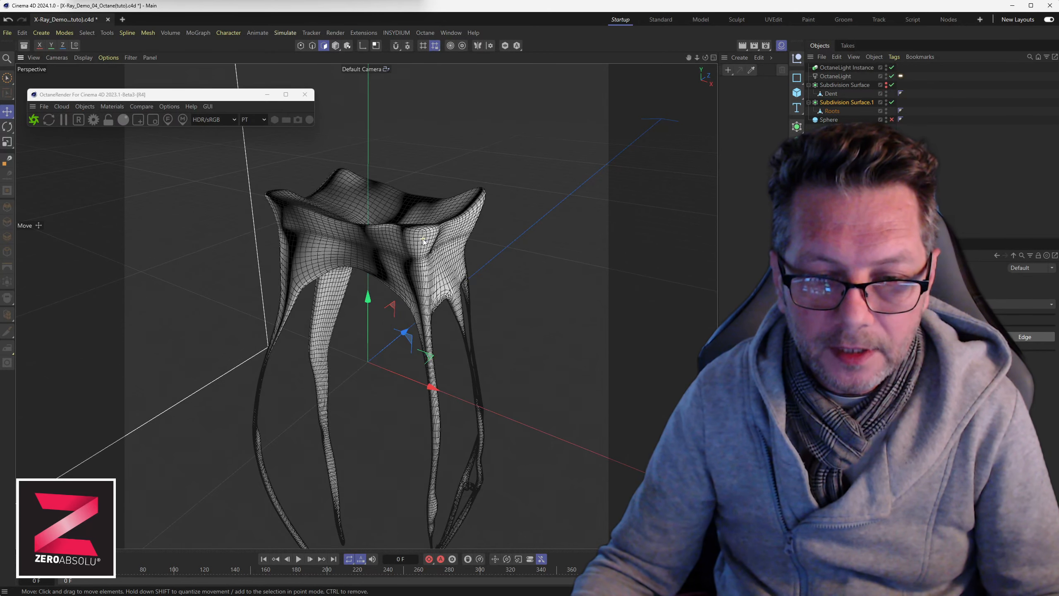
scroll(424, 242, down, 1)
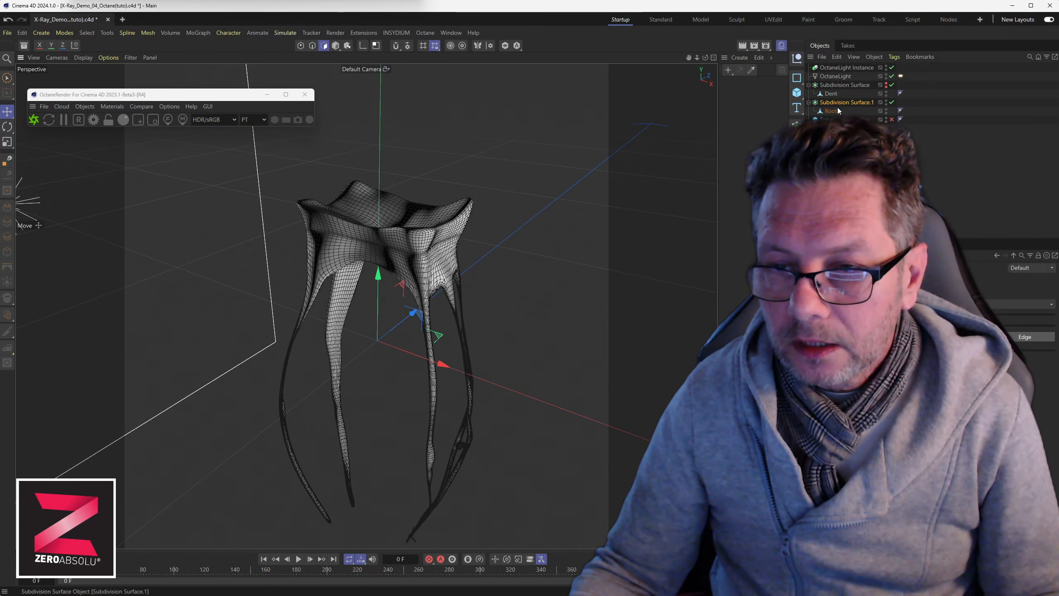
- Make the Subdivision Surface containing Dent visible again in the viewport
click(887, 85)
scroll(446, 264, down, 1)
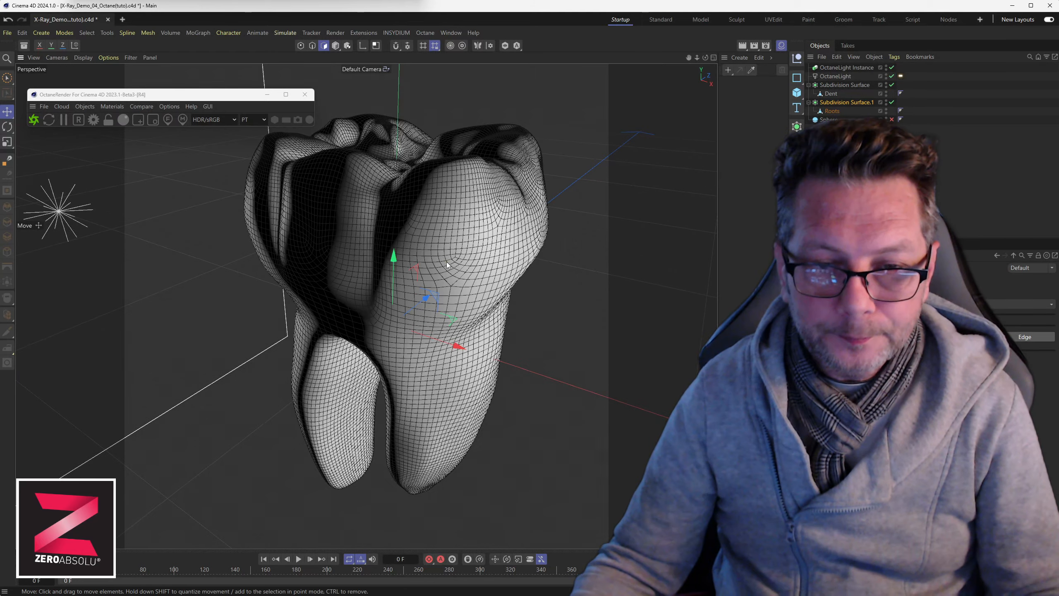
scroll(446, 265, down, 6)
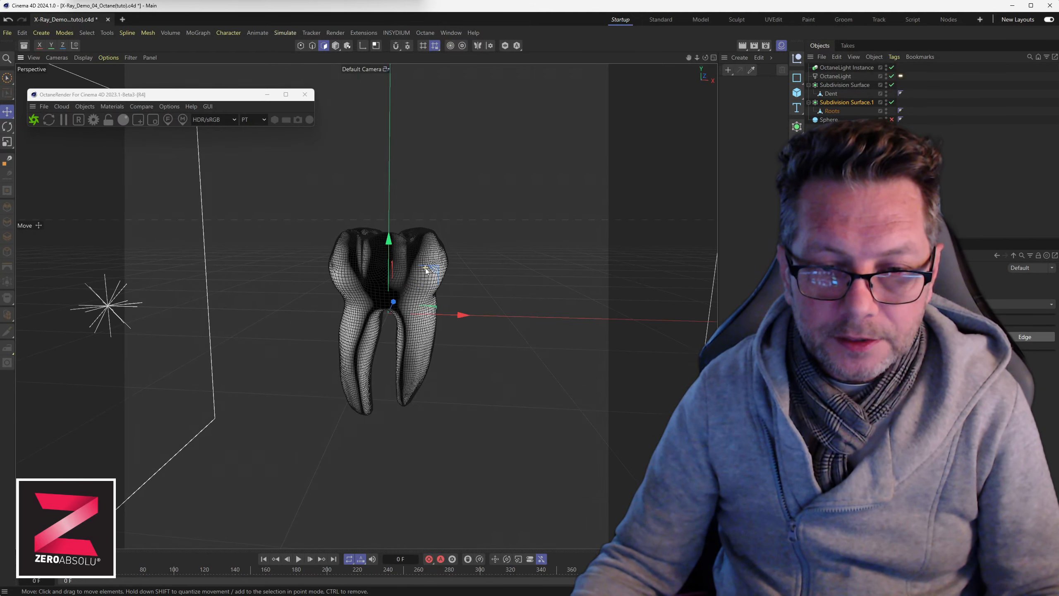
alt+middle_drag(432, 264, 366, 259)
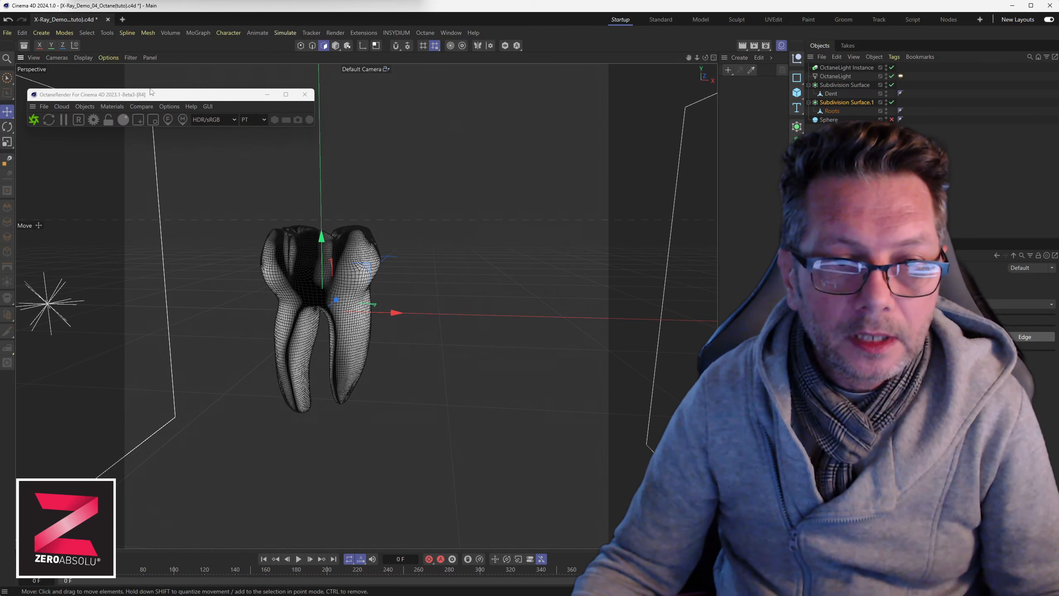
- Create an Octane Diffuse Material and assign it to the Subdivision Surface containing Dent
drag(151, 93, 197, 67)
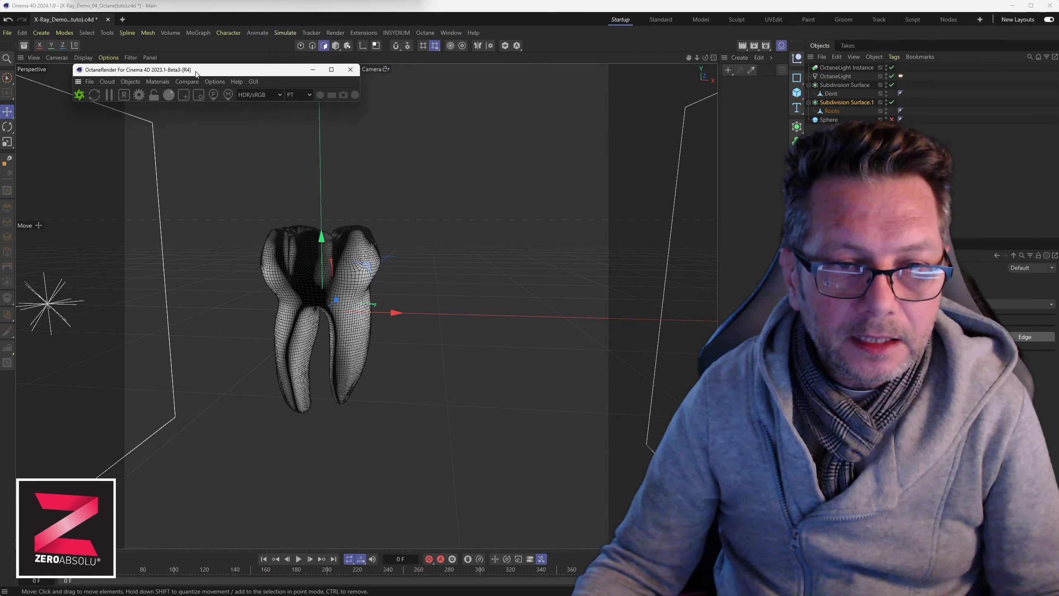
click(160, 82)
mouse_move(217, 132)
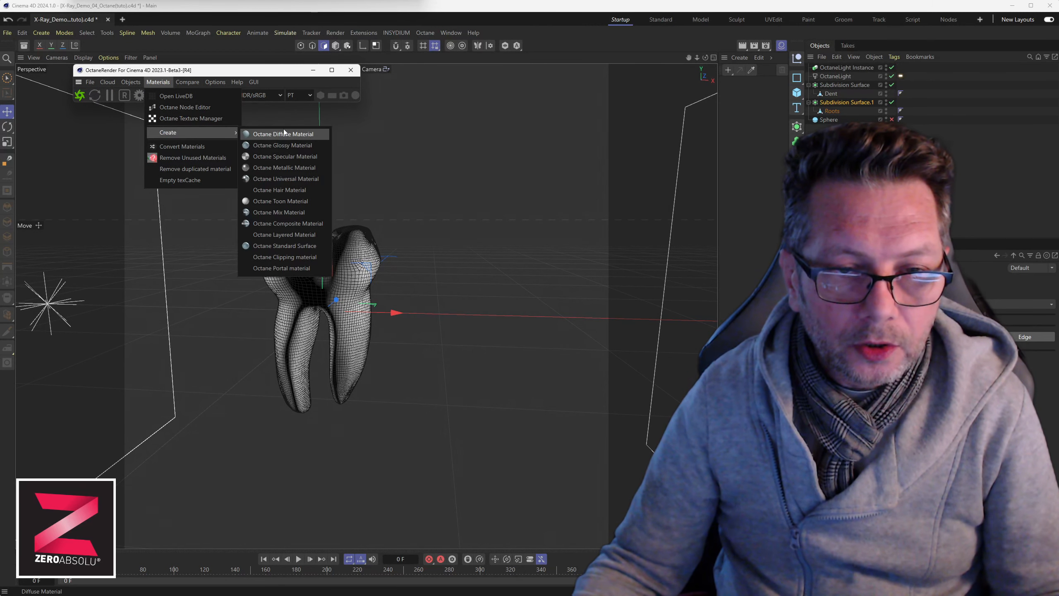
click(284, 133)
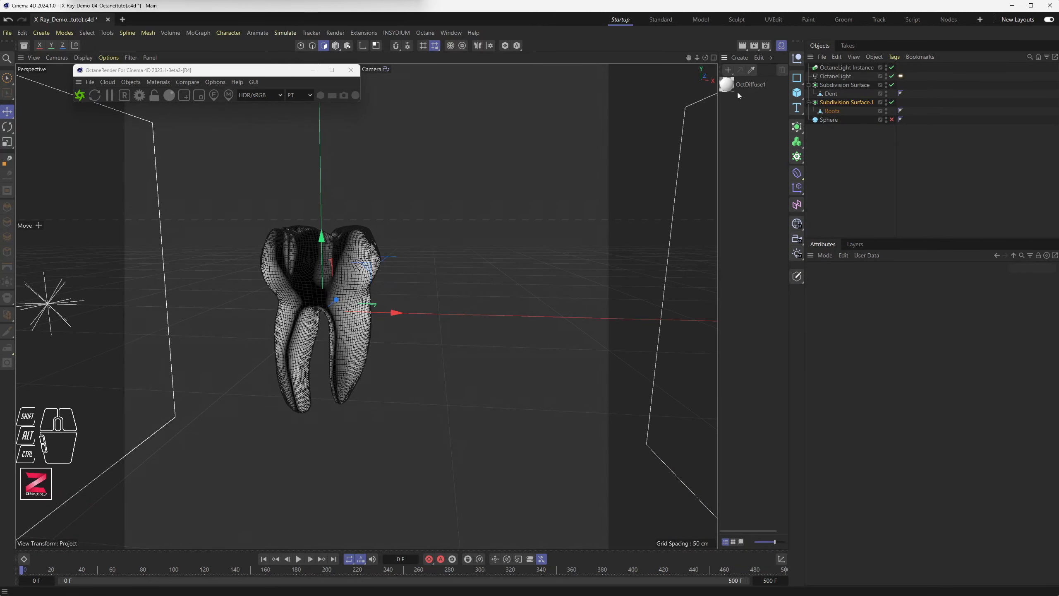
drag(730, 87, 844, 84)
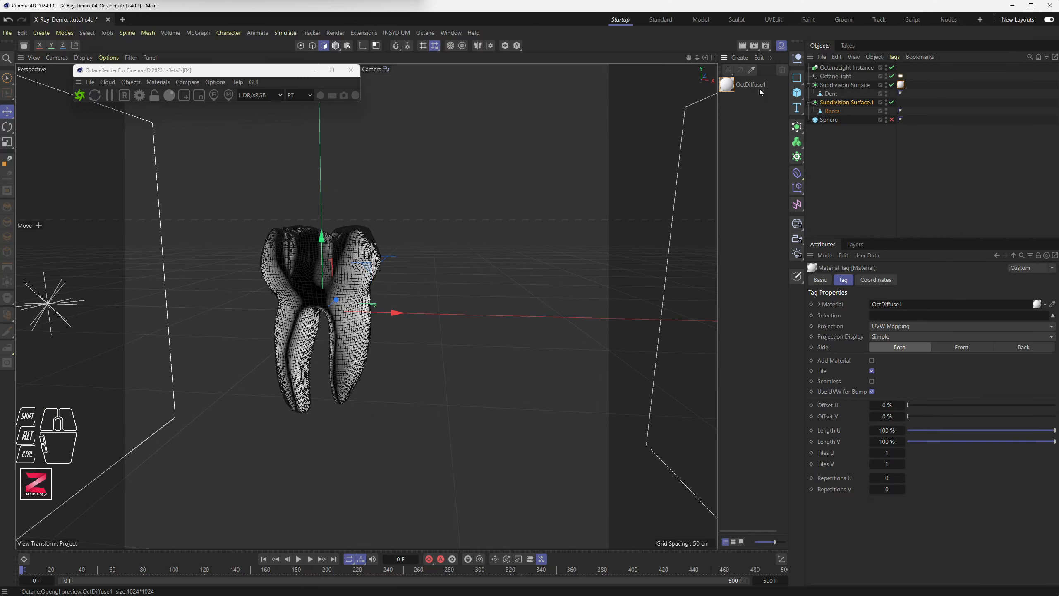
- Open the OctDiffuse1 material in the Octane Node Editor, close the Material Editor, and reposition the node editor to uncover the tooth
double_click(728, 85)
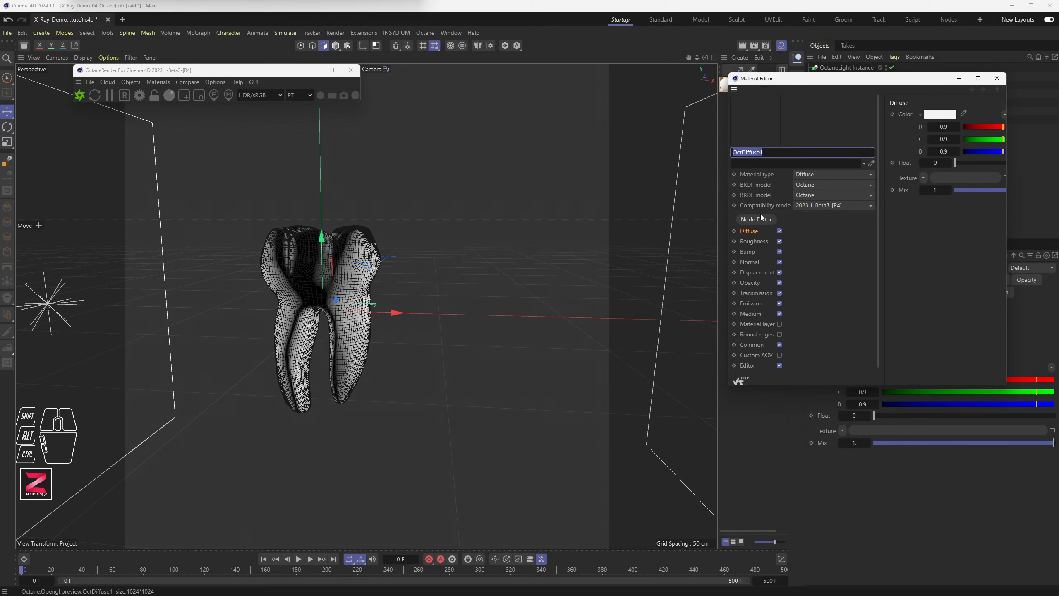
click(756, 220)
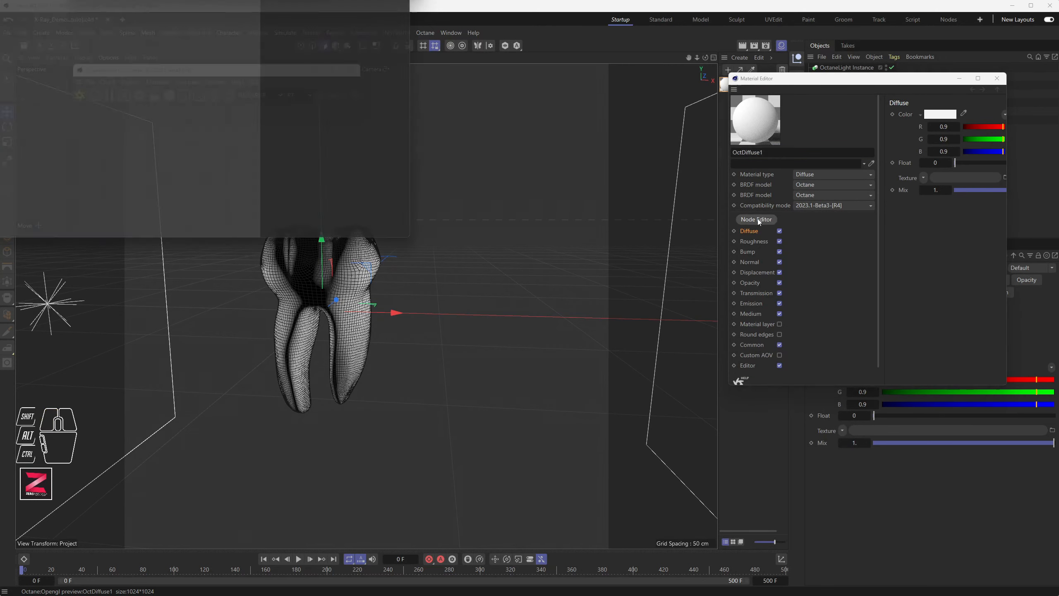
click(997, 78)
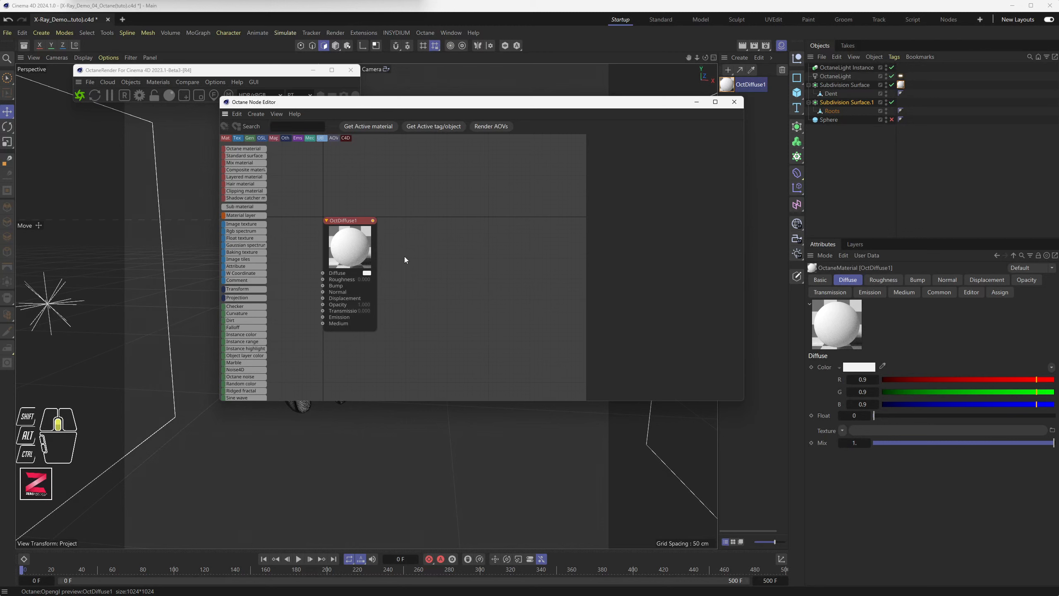
scroll(404, 257, up, 3)
middle_drag(409, 256, 568, 235)
click(480, 207)
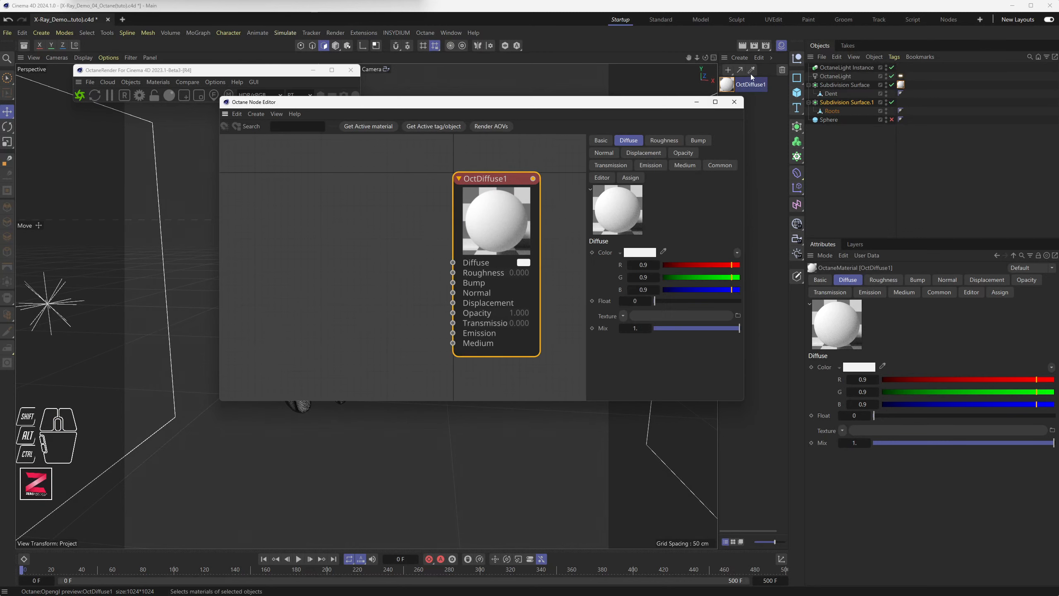
drag(561, 111, 638, 122)
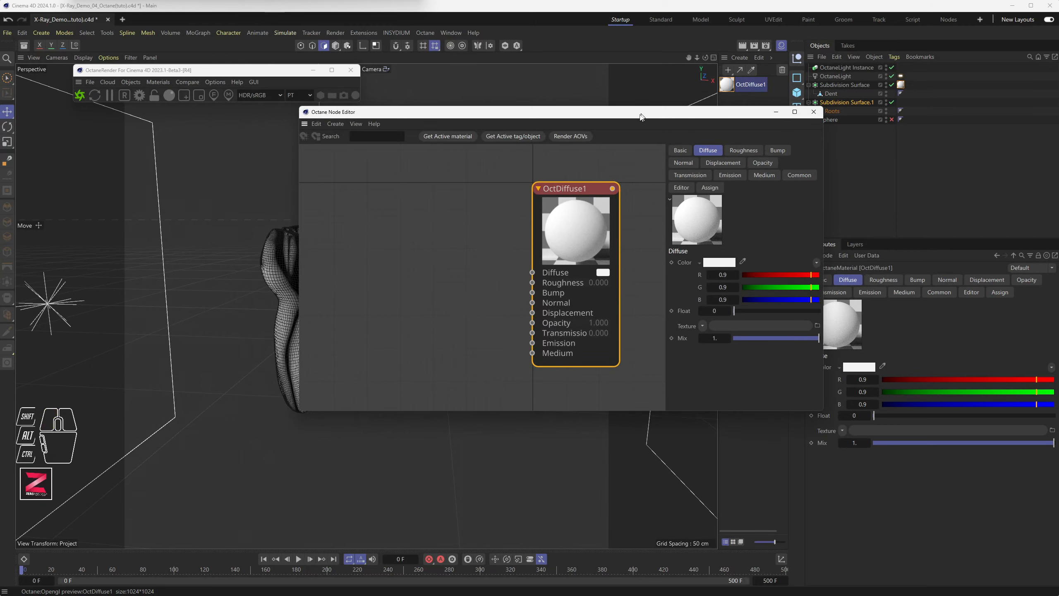
- Add a Falloff map node wired into the Opacity input of OctDiffuse1, keeping the tooth in view beside the node editor
alt+drag(253, 300, 199, 284)
scroll(199, 283, up, 5)
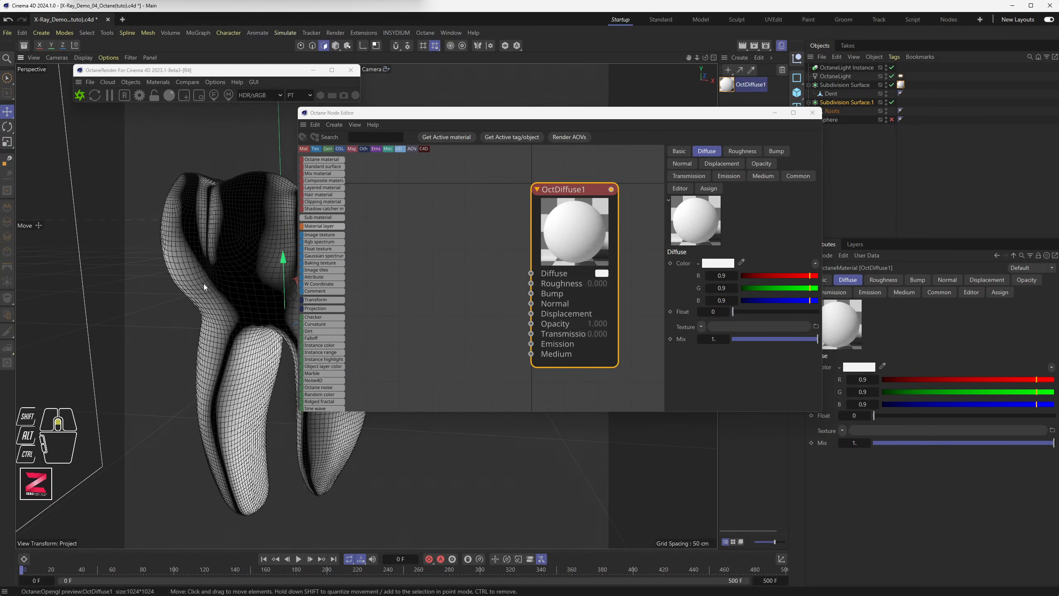
alt+middle_drag(233, 292, 165, 276)
alt+scroll(171, 279, down, 2)
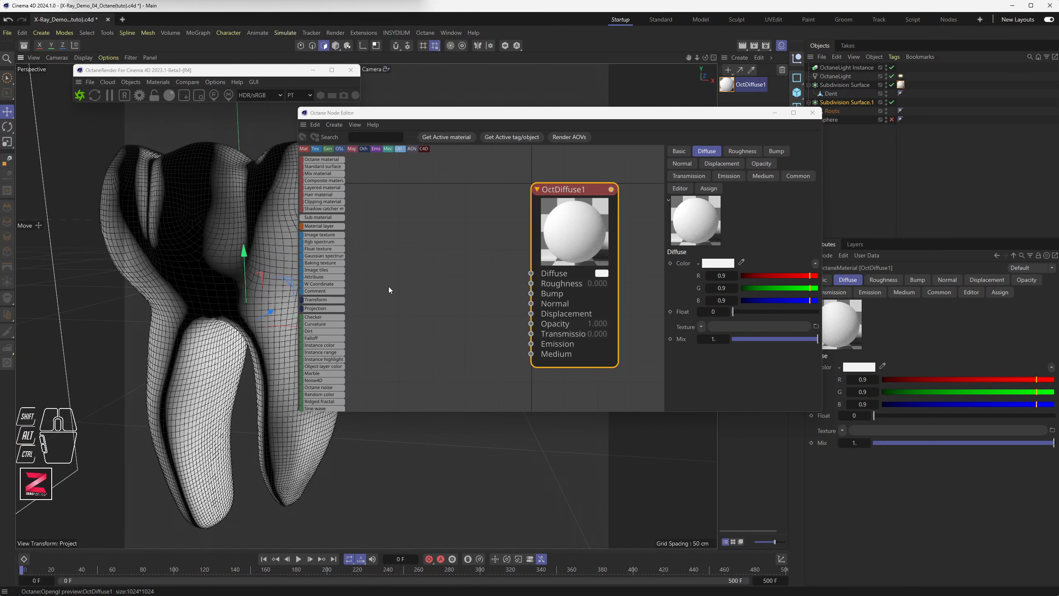
click(545, 326)
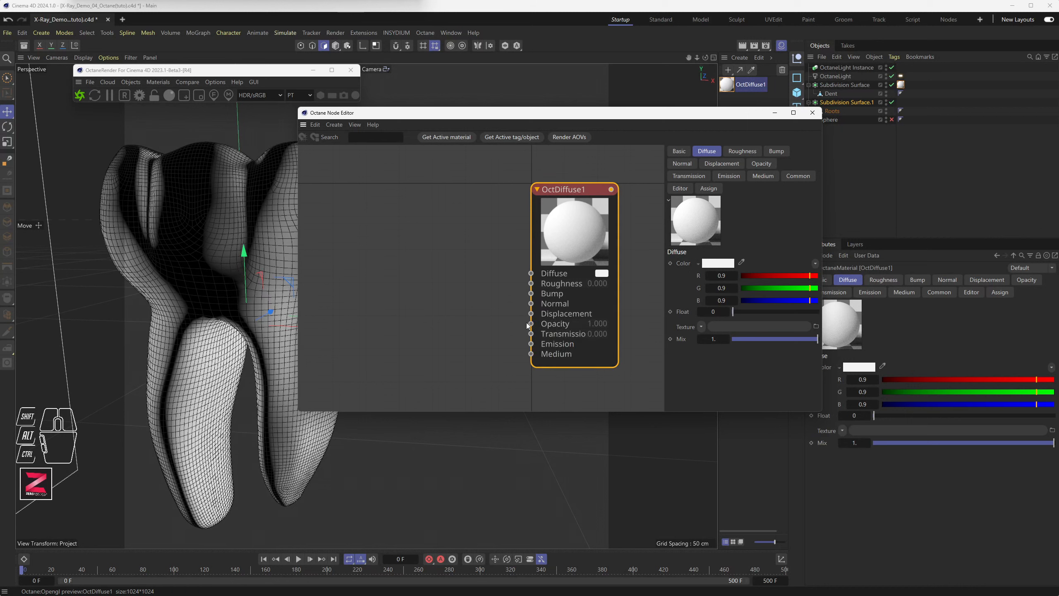
mouse_move(195, 201)
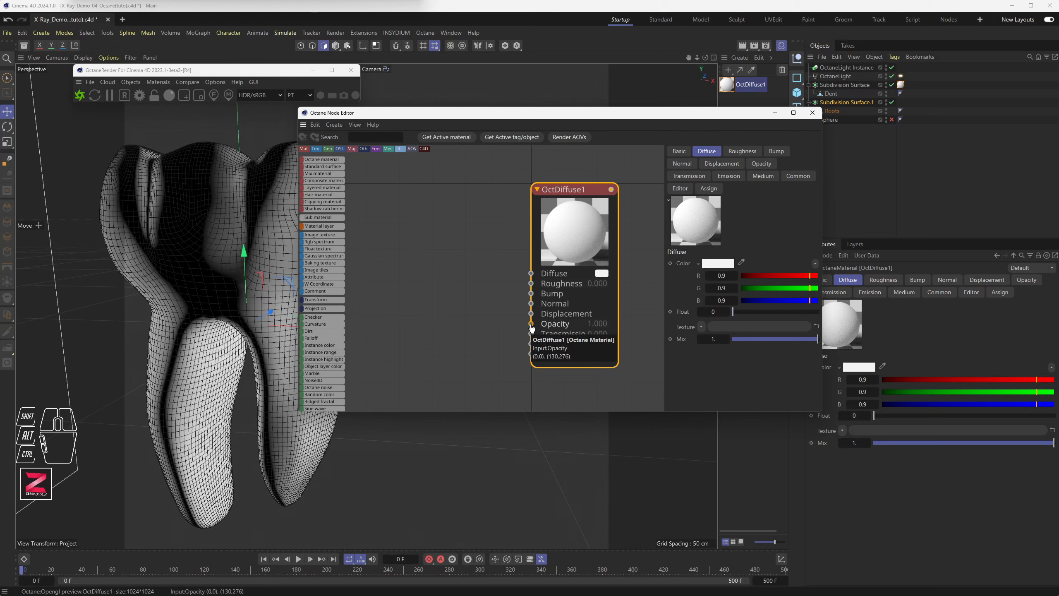
drag(531, 328, 472, 299)
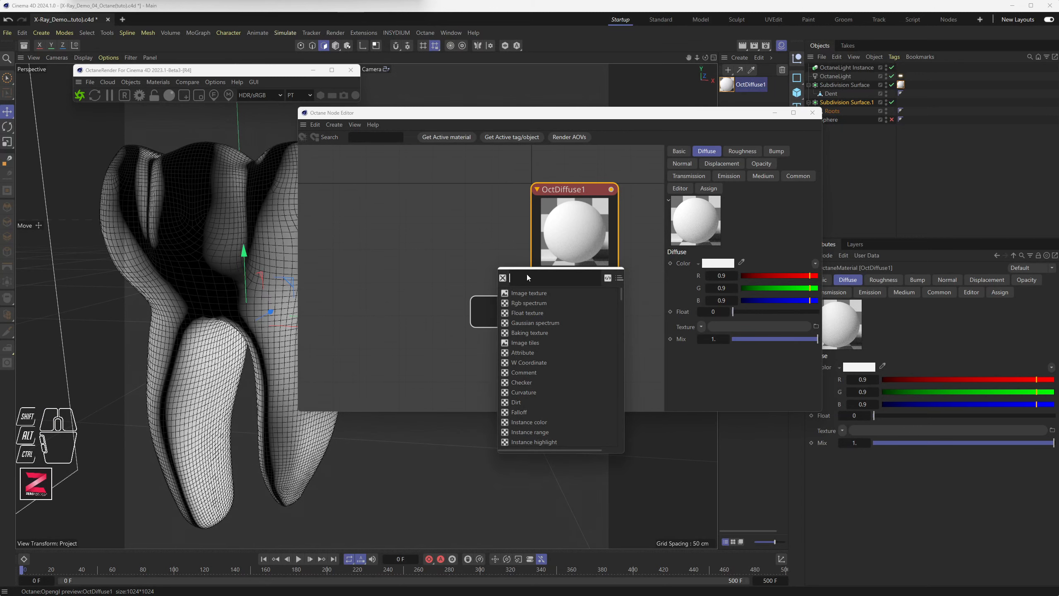
scroll(534, 357, down, 8)
scroll(538, 358, up, 8)
text(FAL)
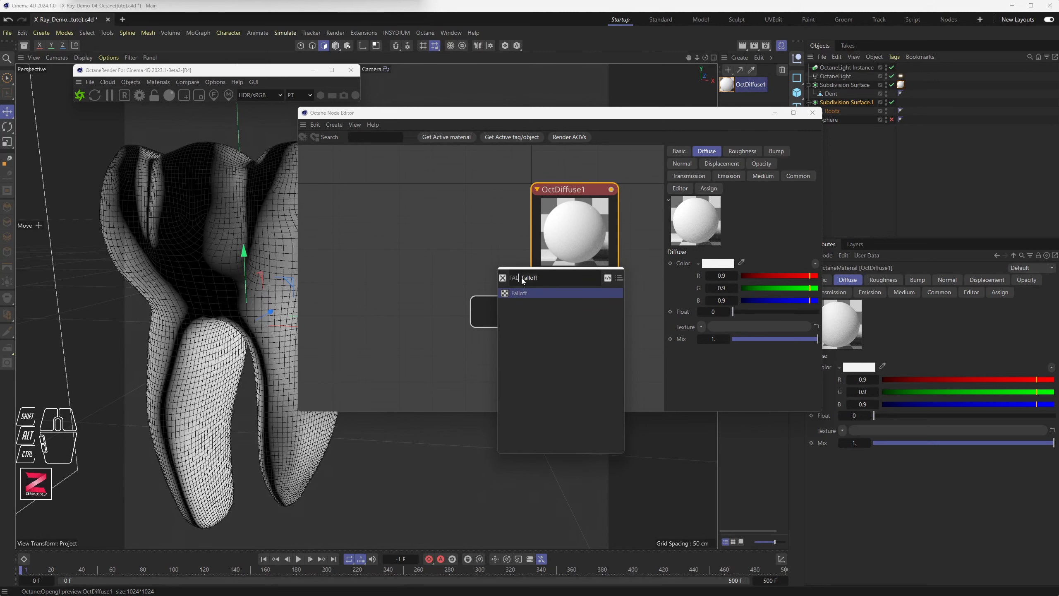
text(L)
click(518, 293)
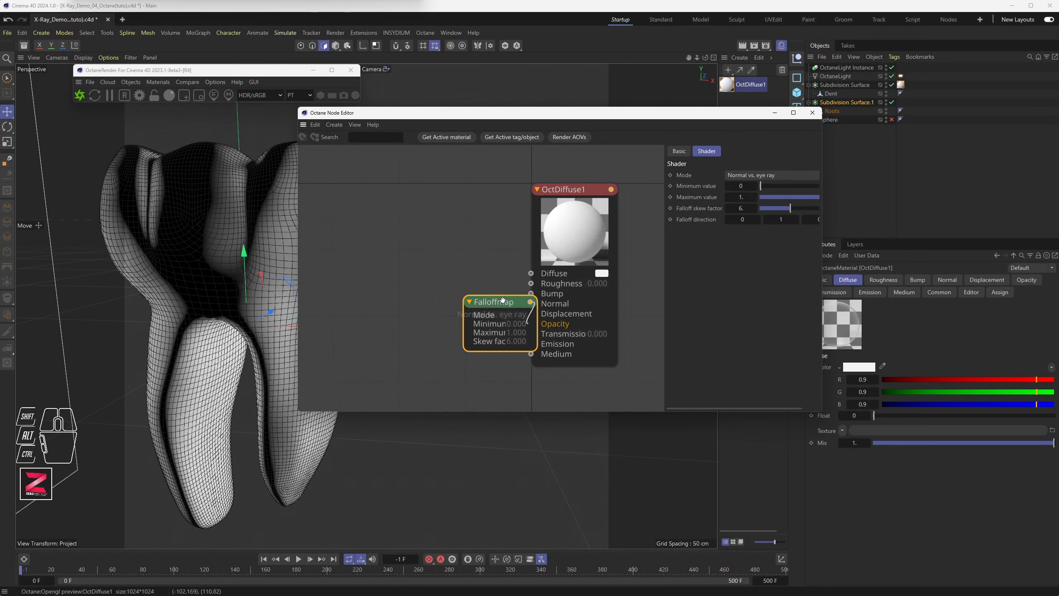
- Position the Falloffmap node clear of OctDiffuse1 and widen the node editor's parameter area to expose all falloff settings
drag(495, 302, 417, 255)
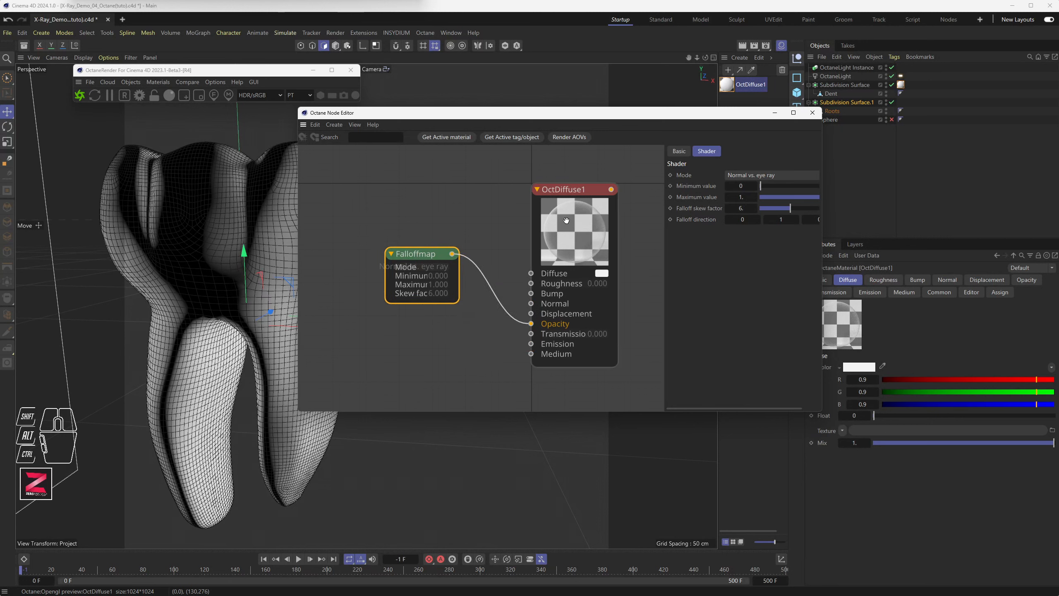
scroll(572, 219, up, 3)
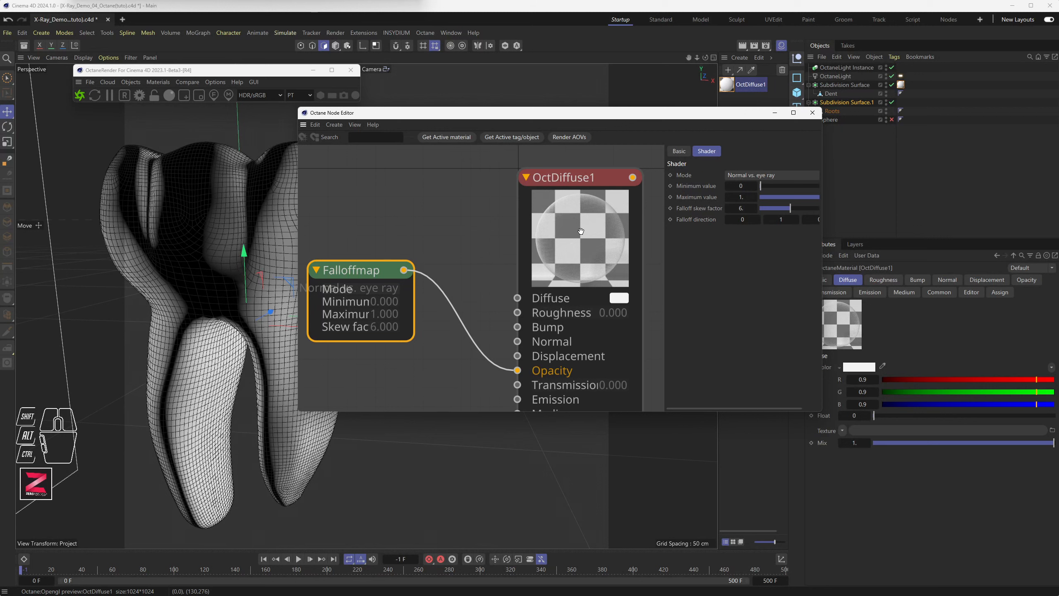
scroll(572, 233, down, 2)
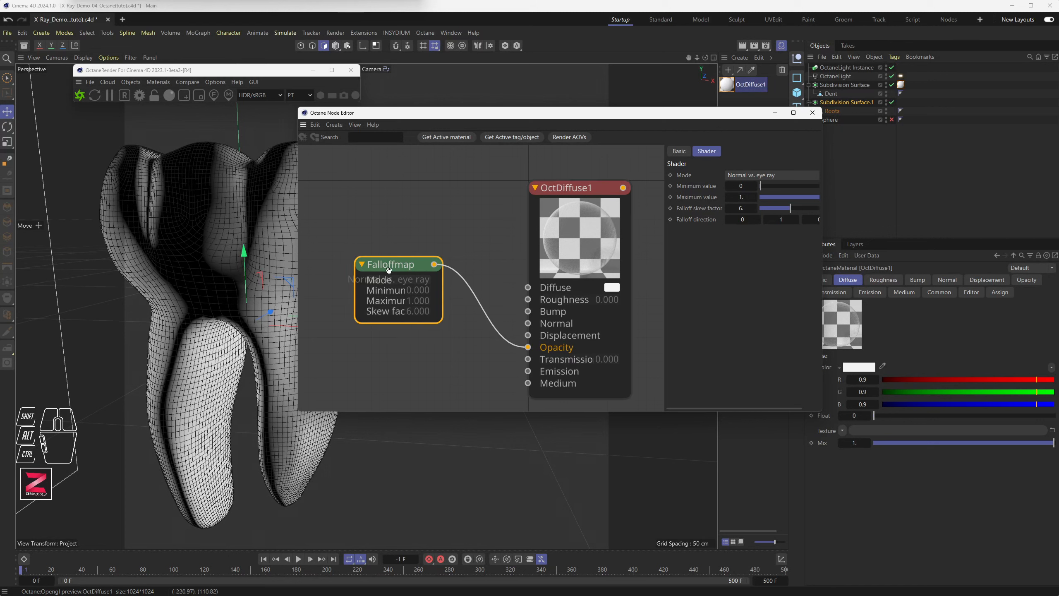
drag(386, 269, 424, 277)
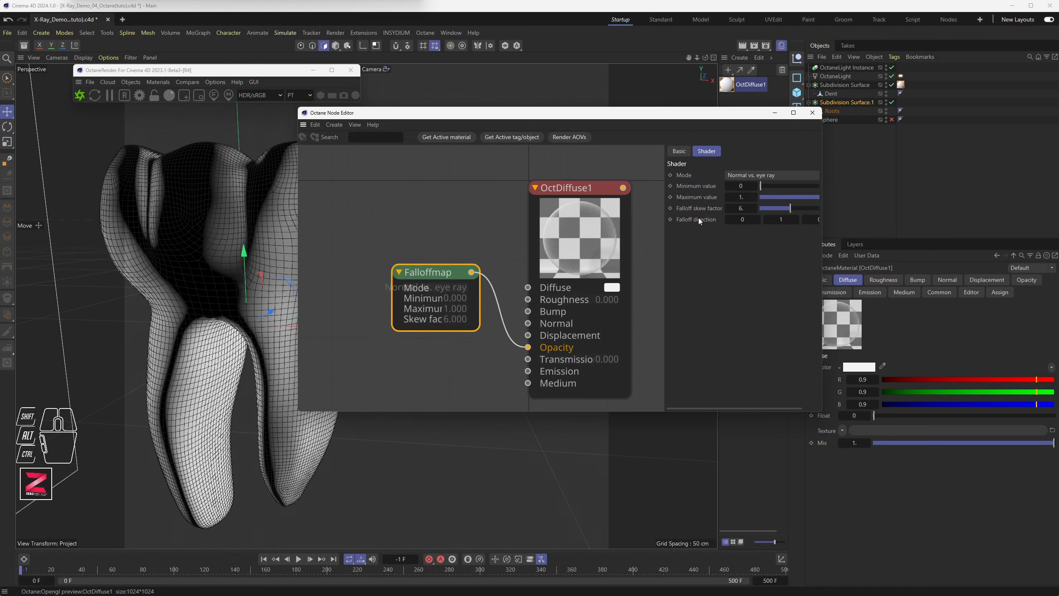
drag(667, 232, 644, 229)
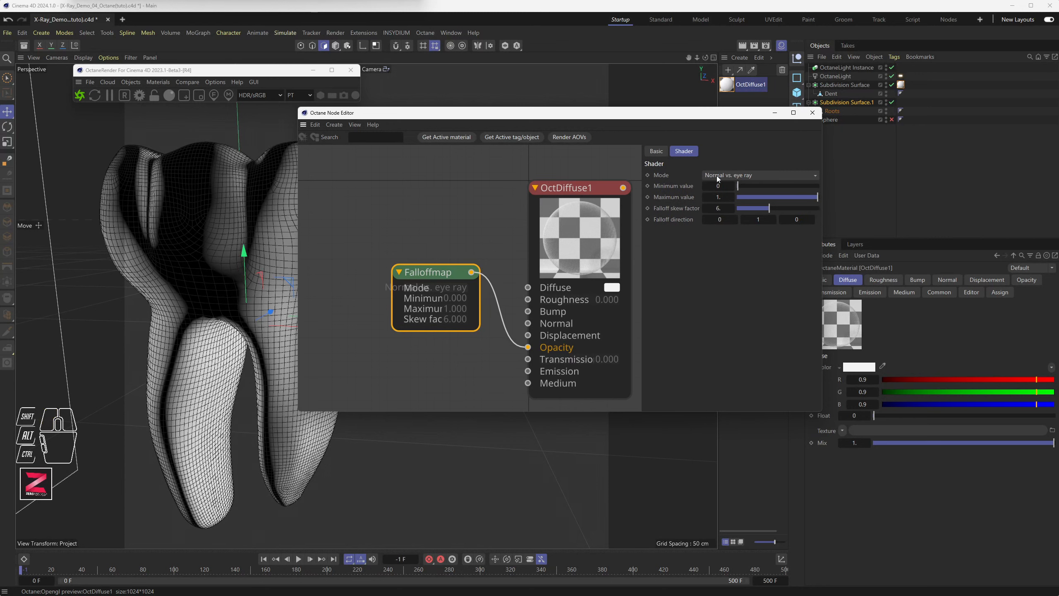
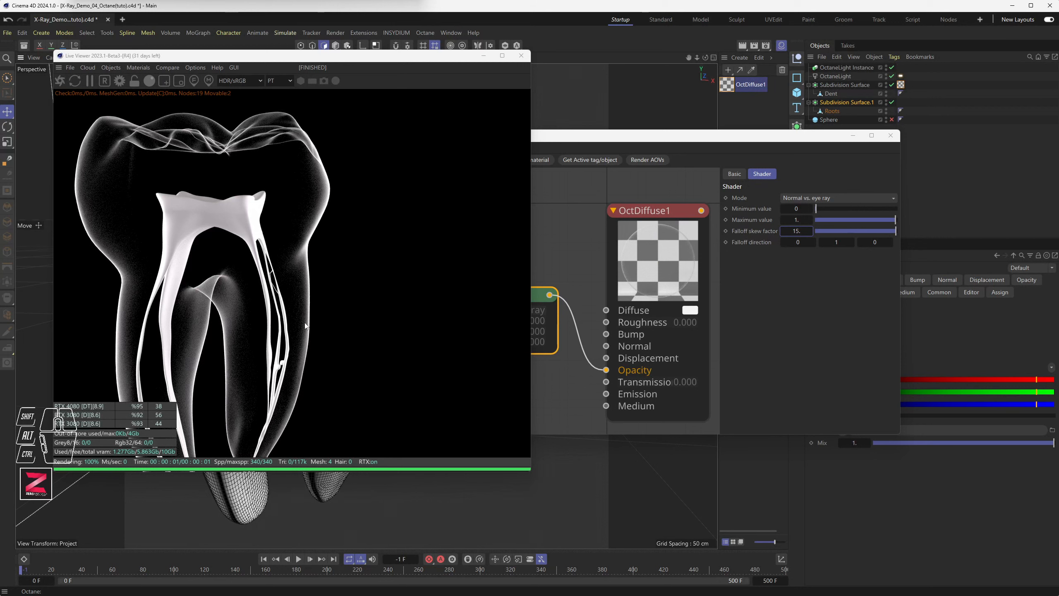
- Enable Alpha channel in the Octane path tracing kernel settings and move the settings window away from the render
click(119, 81)
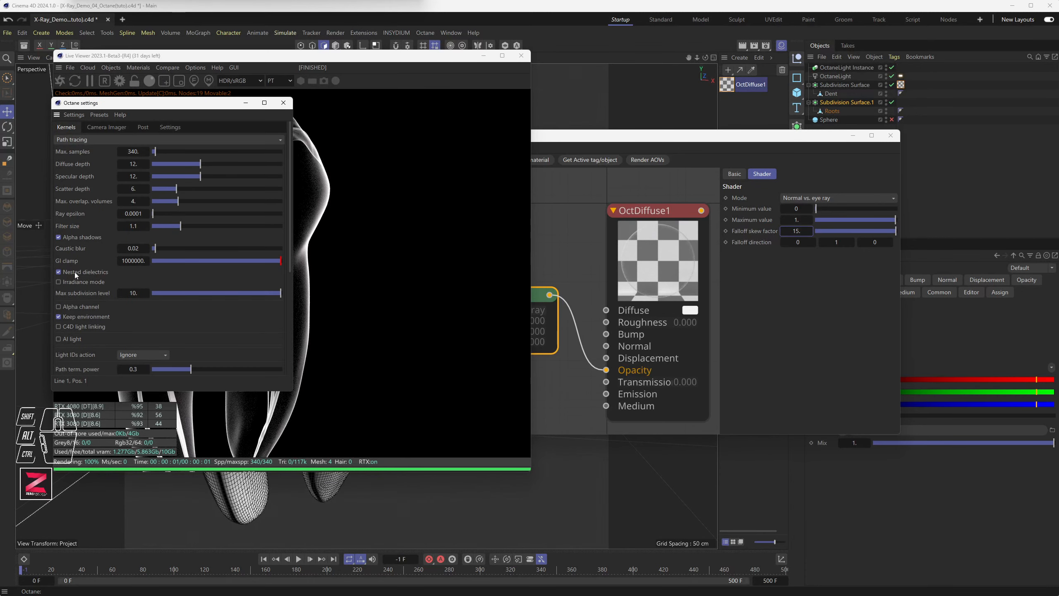
click(64, 307)
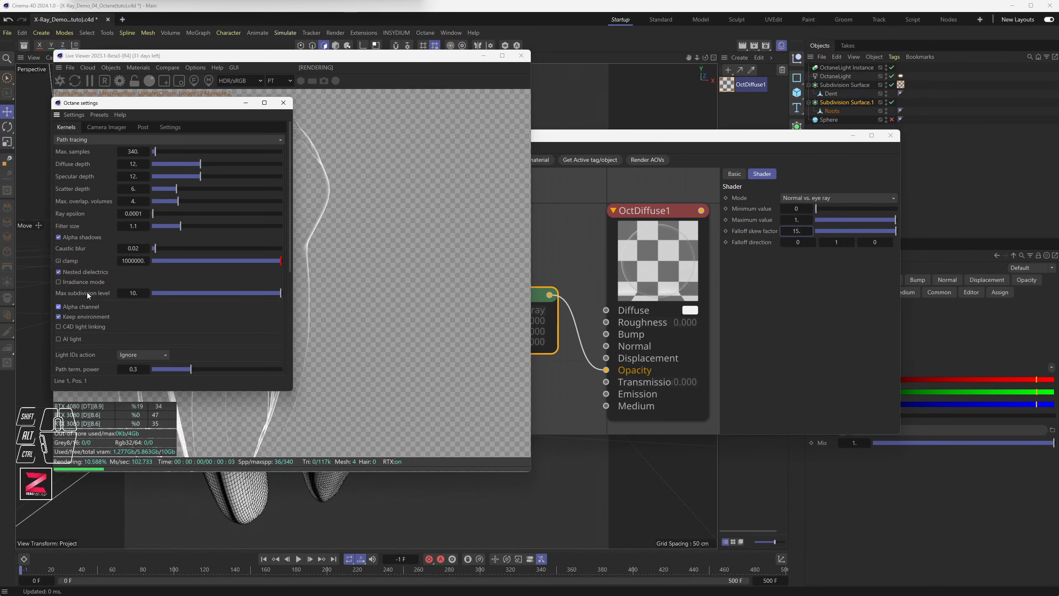
drag(201, 110, 0, 94)
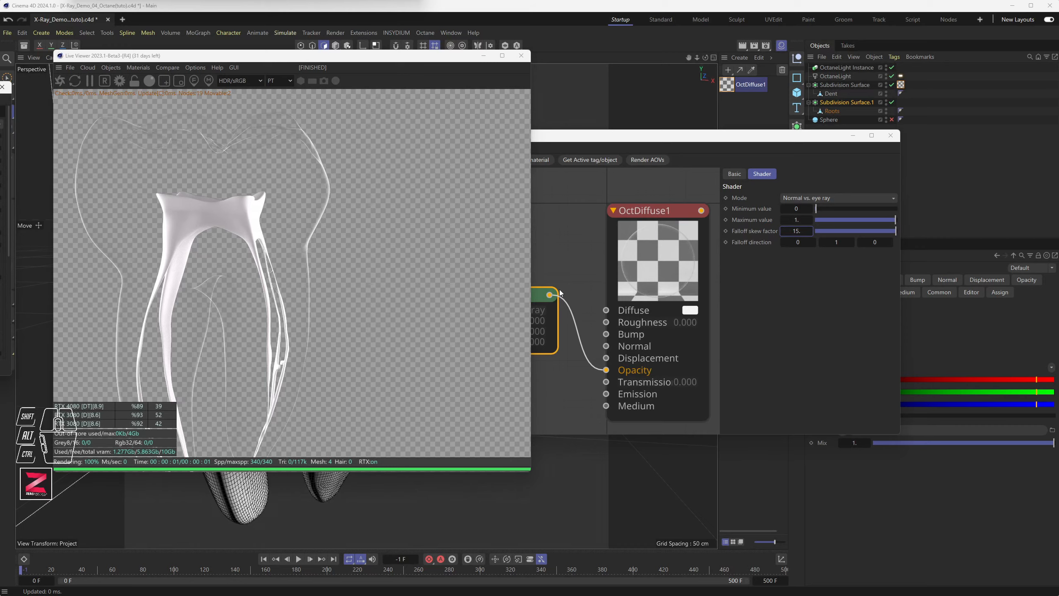
- Reduce the Falloffmap's falloff skew factor to about 1.88 and shift the node slightly away from OctDiffuse1
click(542, 298)
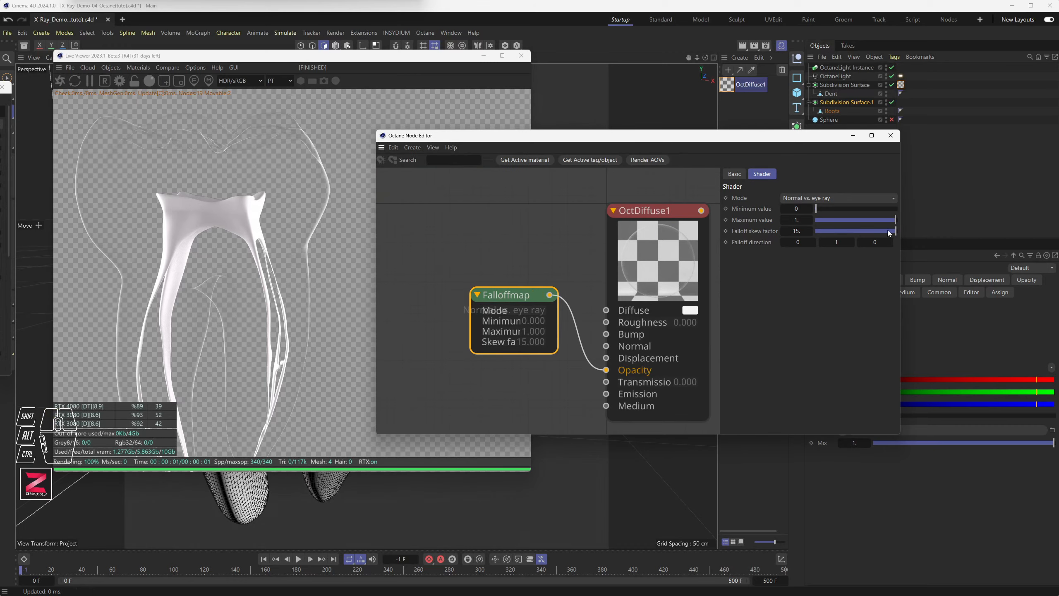
drag(887, 230, 825, 232)
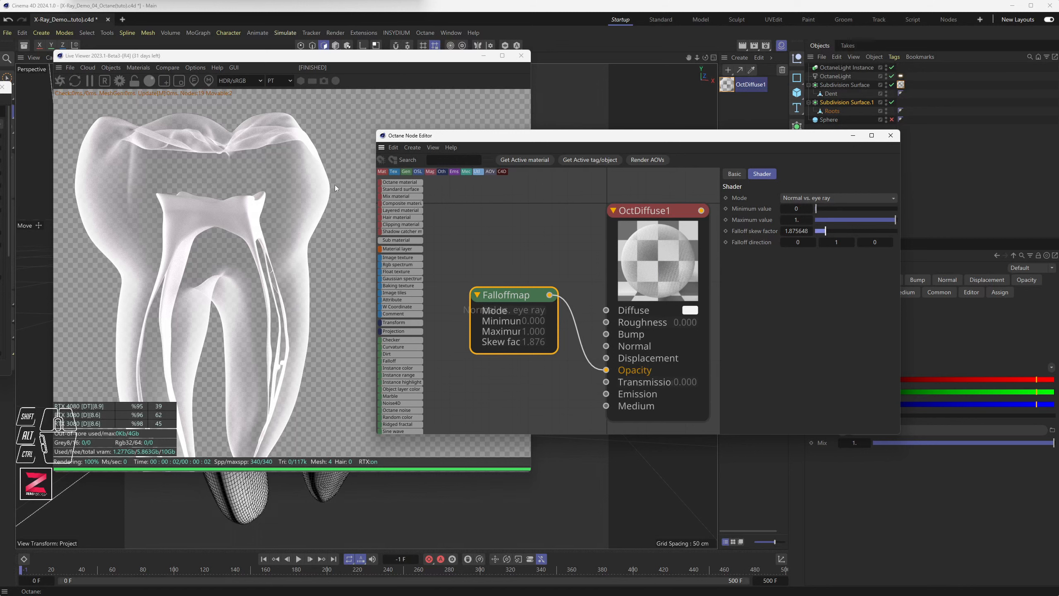
drag(511, 294, 486, 294)
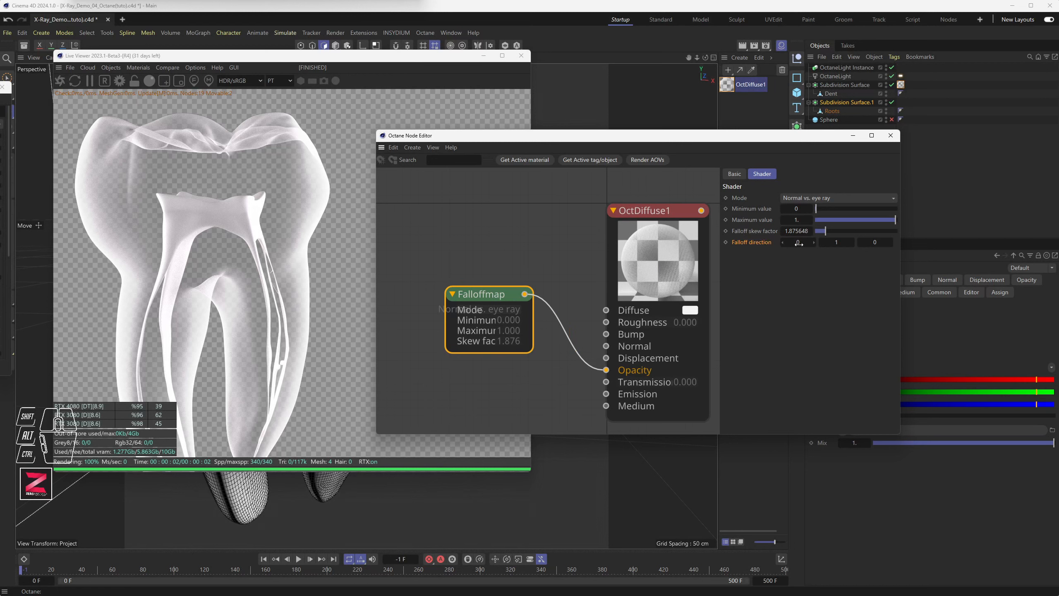
- Try the Normal vs. vector 90deg mode on the Falloffmap
click(842, 242)
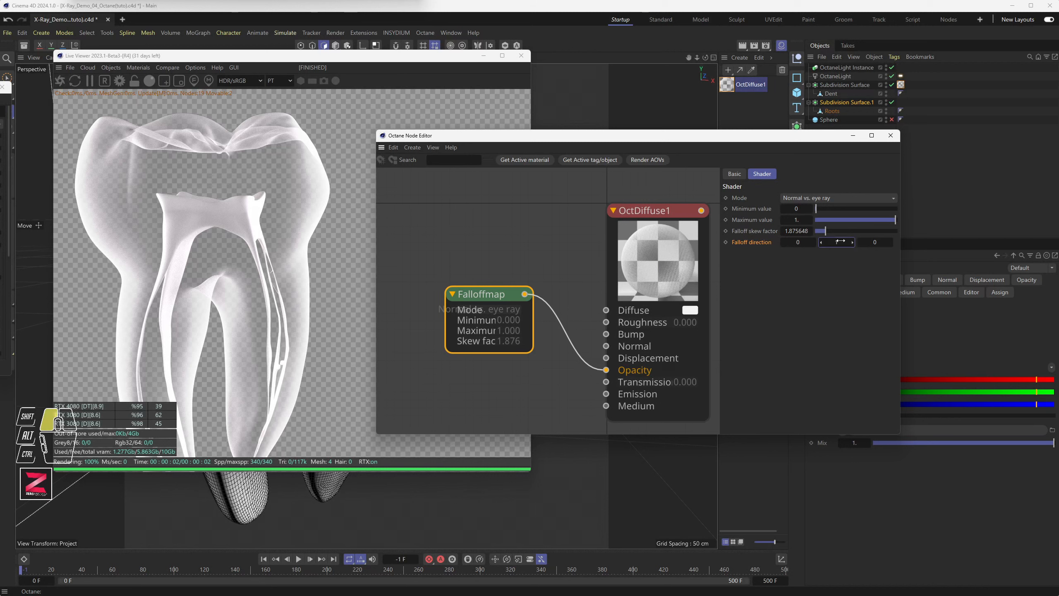
click(802, 243)
click(829, 198)
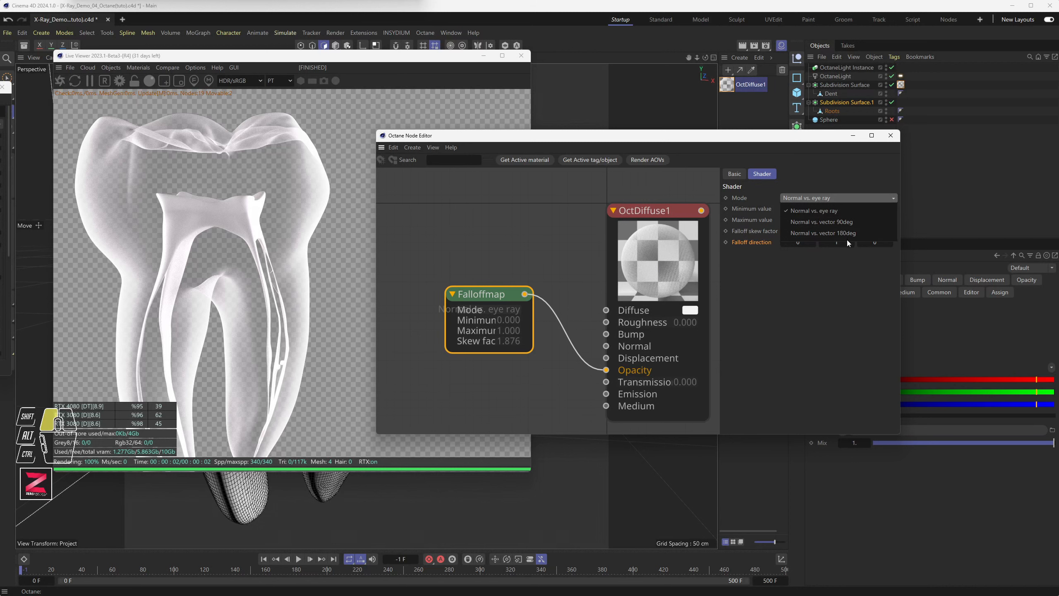
click(833, 270)
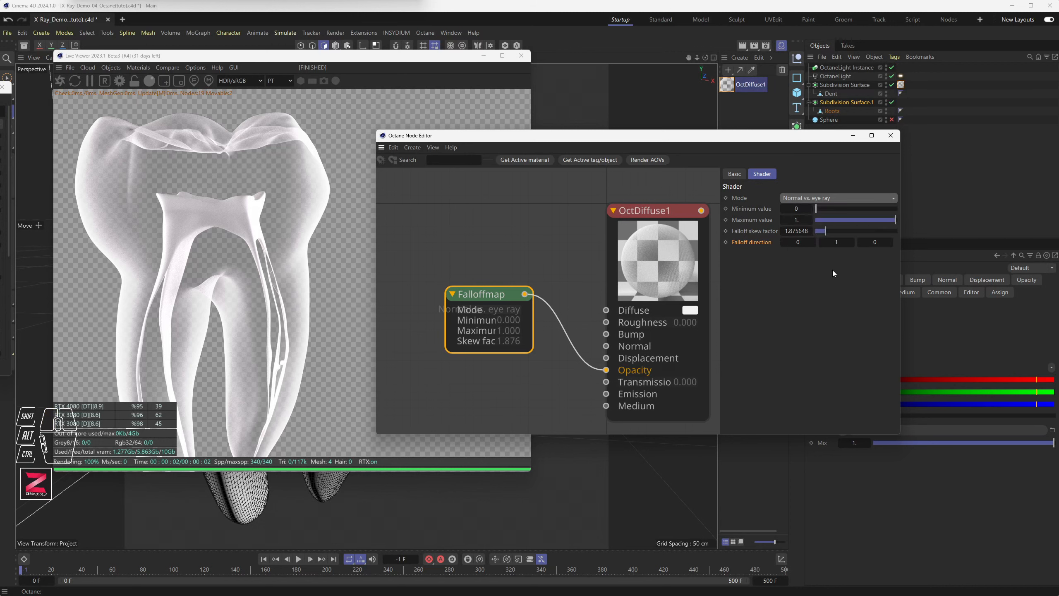
click(797, 243)
click(834, 242)
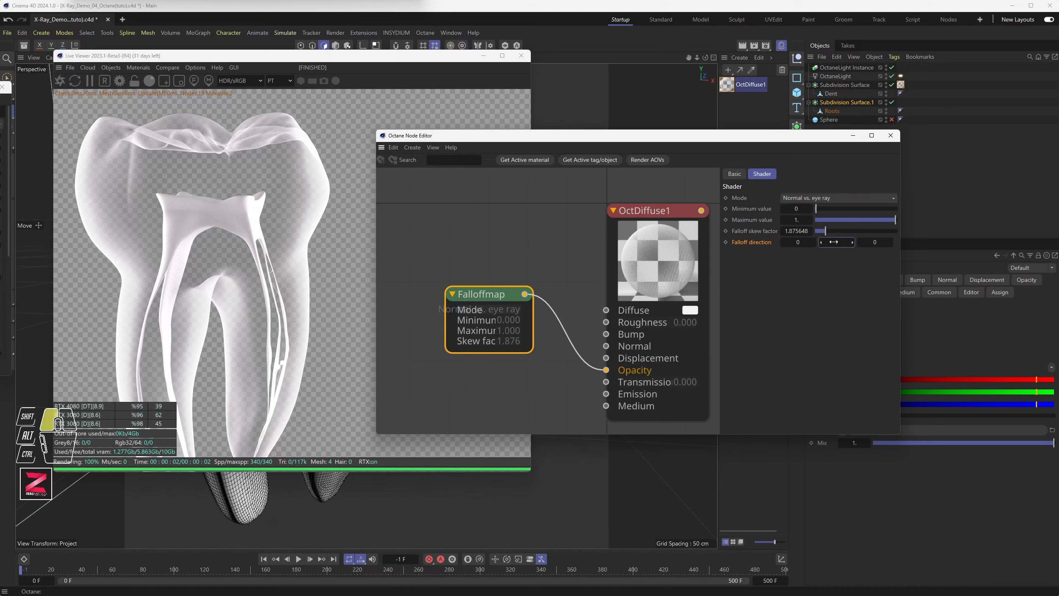
click(837, 198)
click(838, 233)
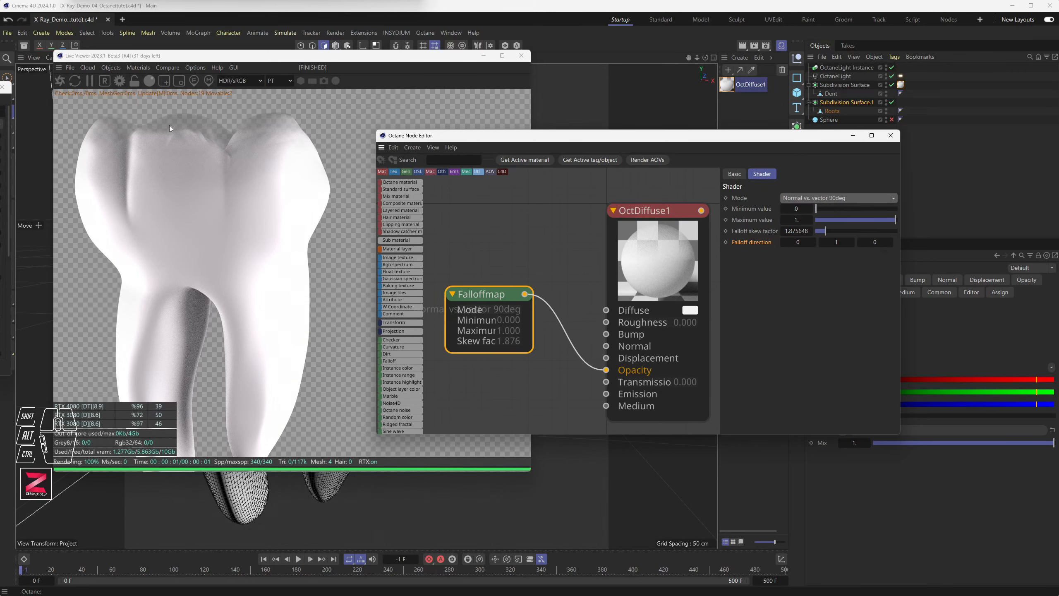
- Set the Falloffmap's falloff direction to 0, 0, 1
click(845, 241)
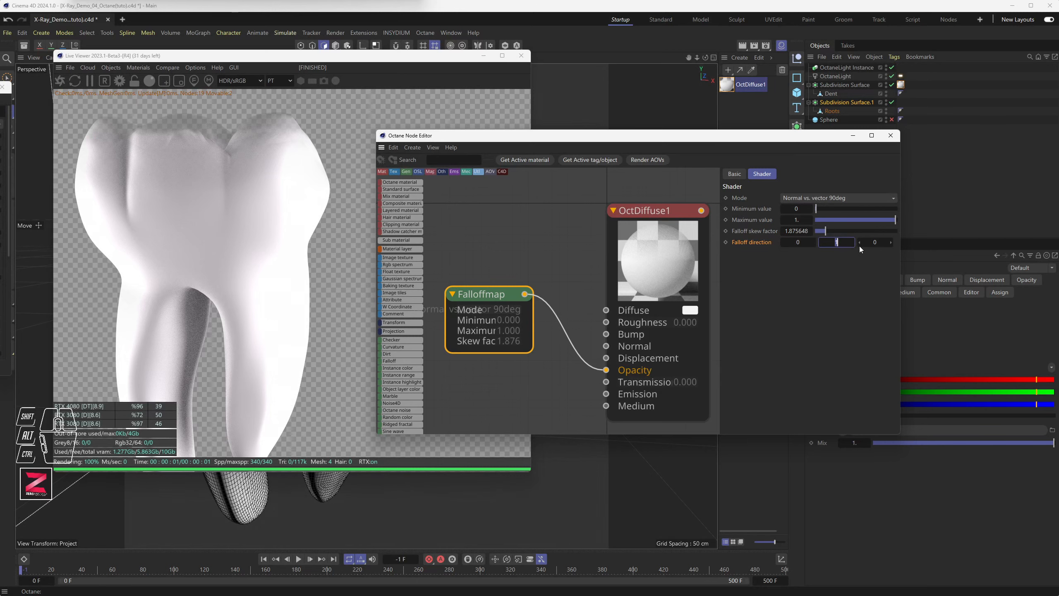
text(0)
key(Tab)
text(1)
key(Return)
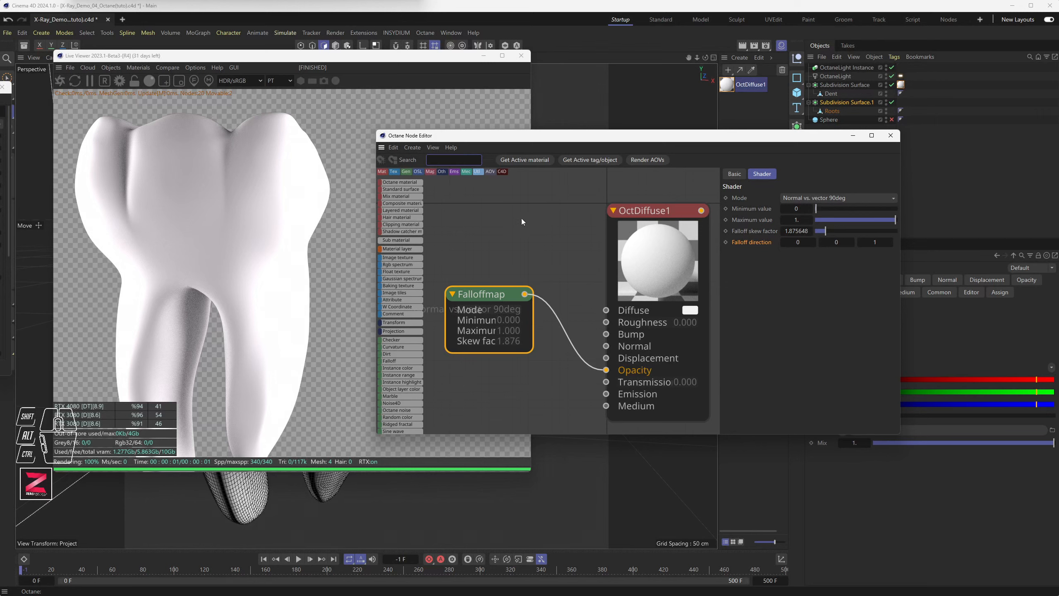
- Try the Normal vs. vector 180deg mode on the Falloffmap and inspect the tooth from a slightly different angle
click(829, 198)
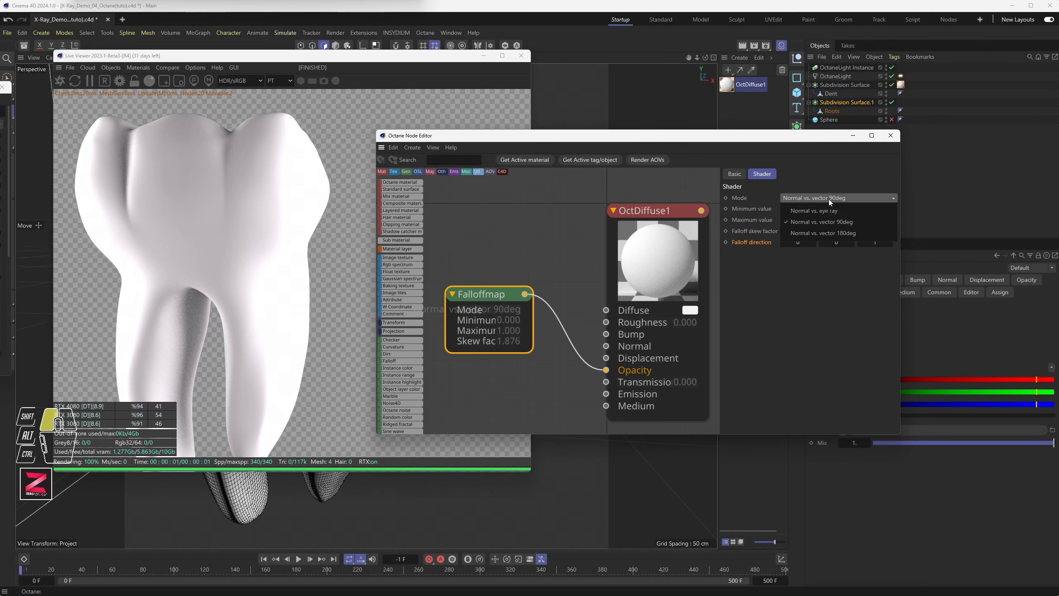
click(834, 234)
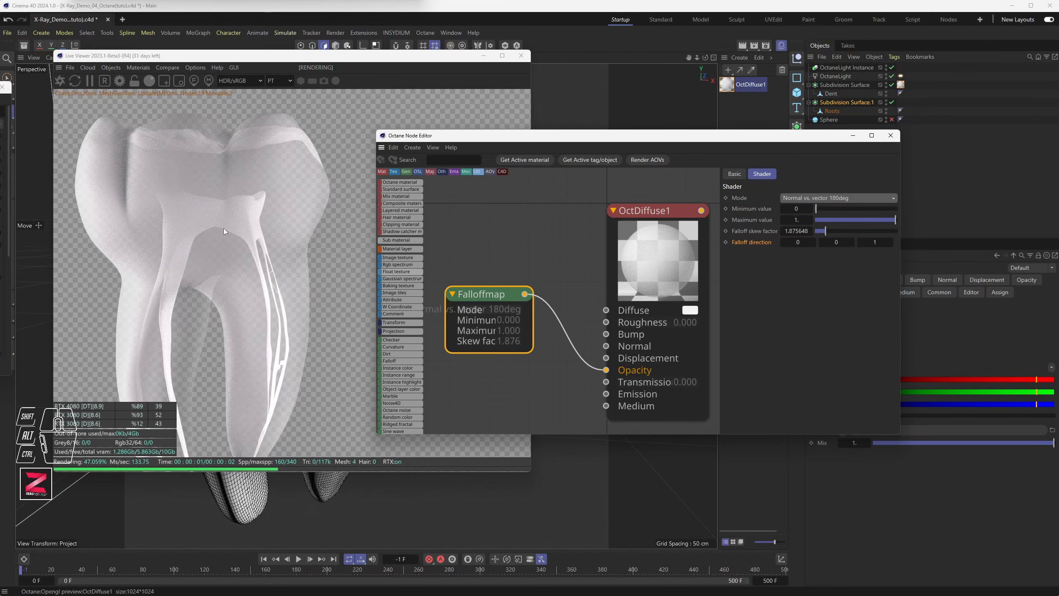
alt+drag(223, 248, 240, 244)
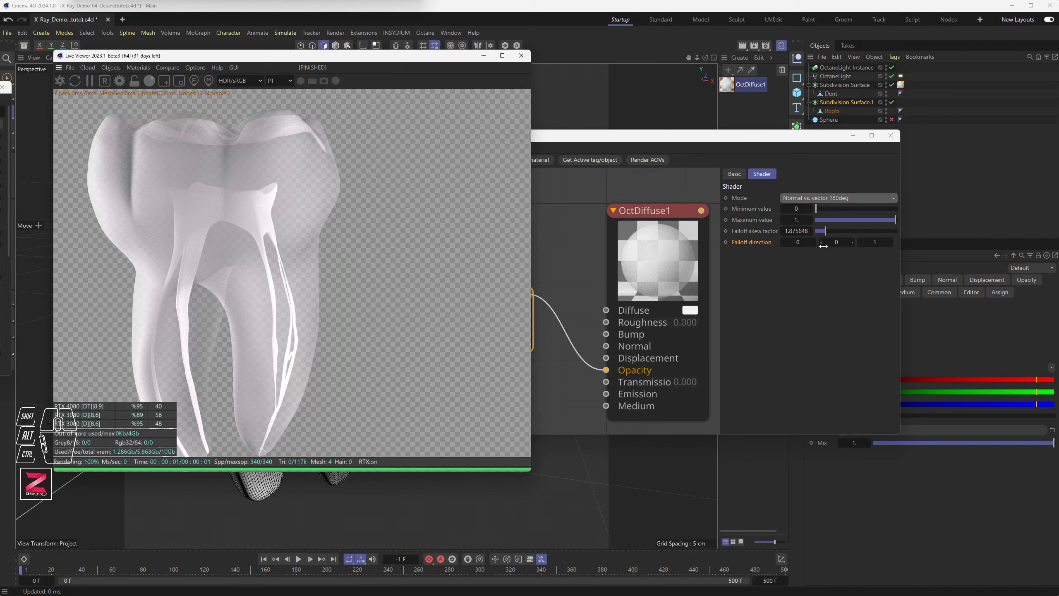
- Set the third component of the Falloffmap's falloff direction to 0
click(884, 243)
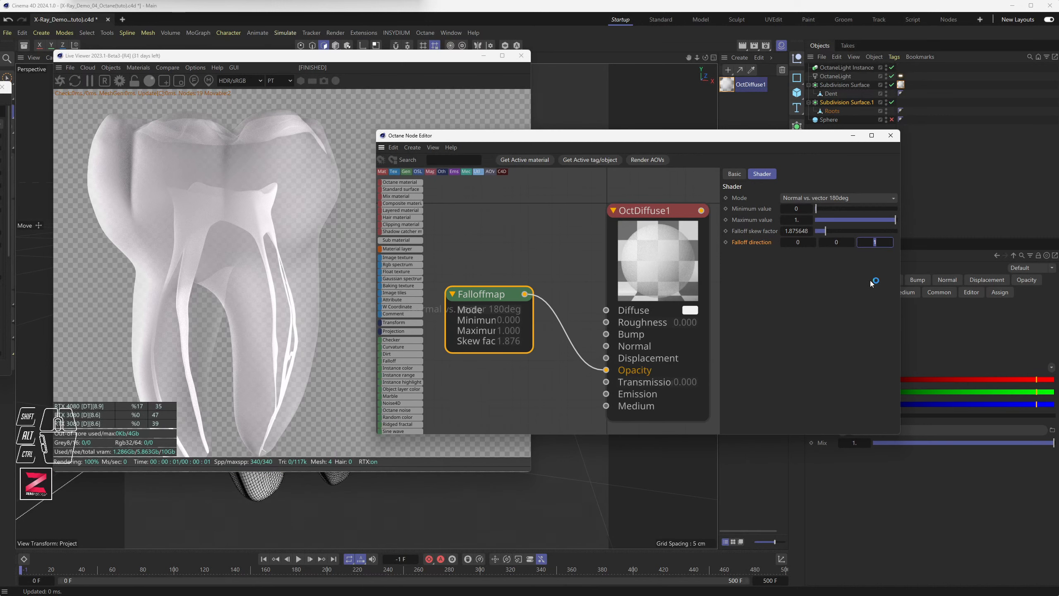
text(0)
key(Return)
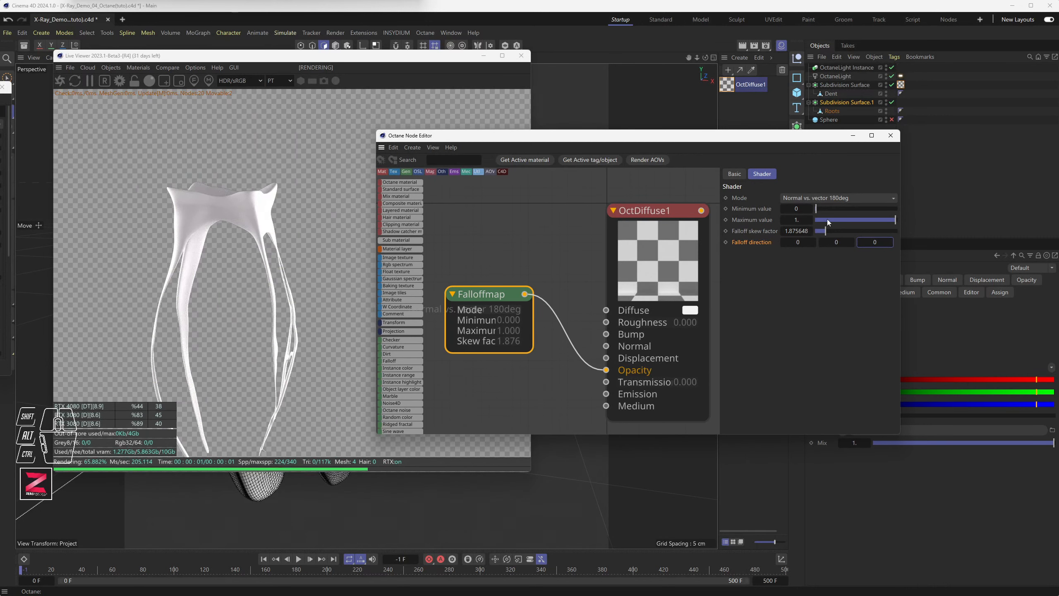
- Set the Falloffmap's mode to Normal vs. eye ray and check the whole tooth in the render
click(827, 198)
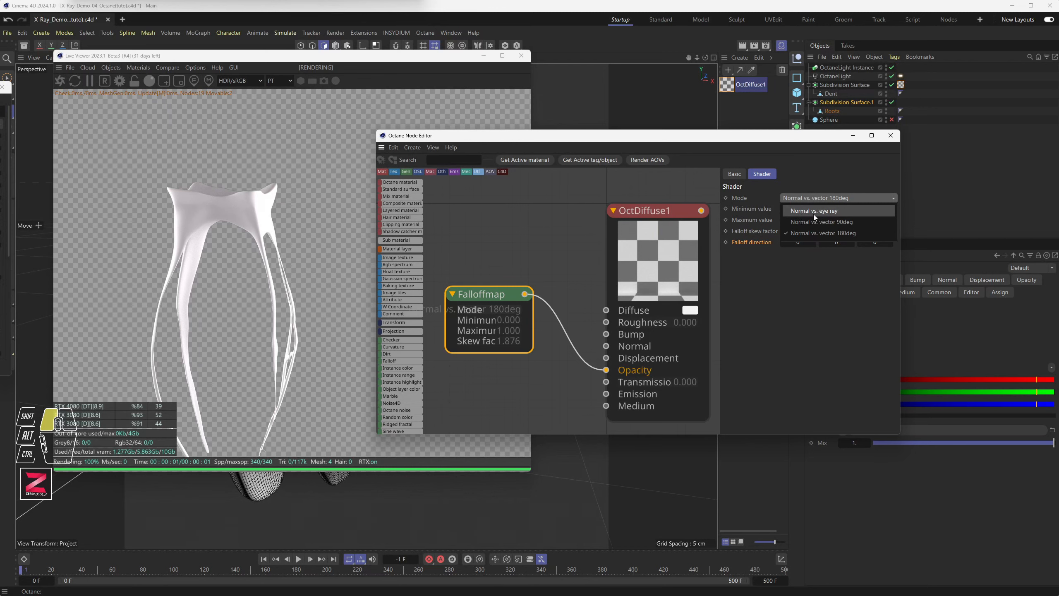
click(827, 211)
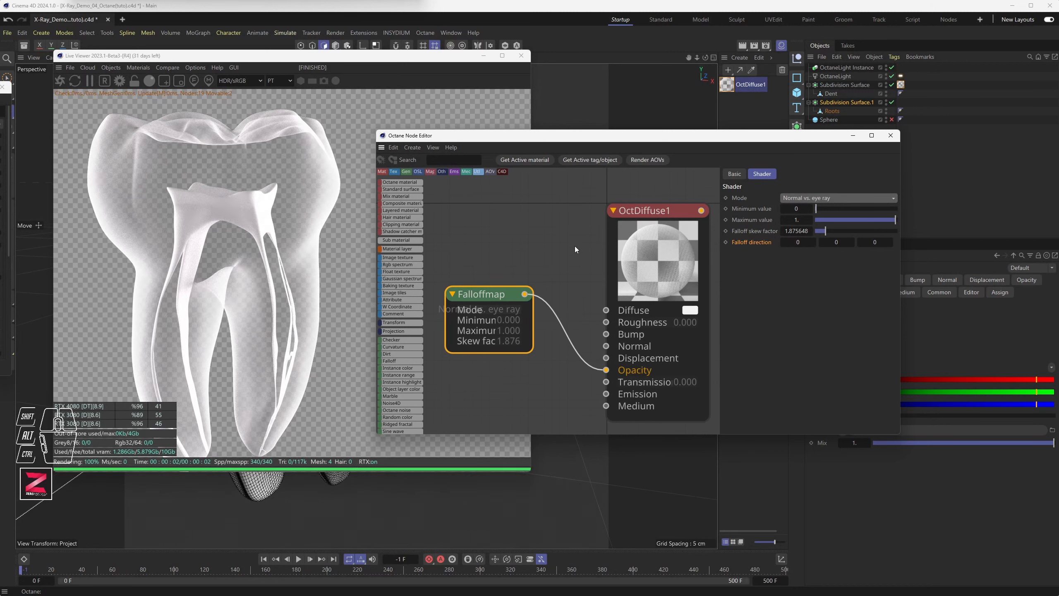
scroll(573, 246, down, 4)
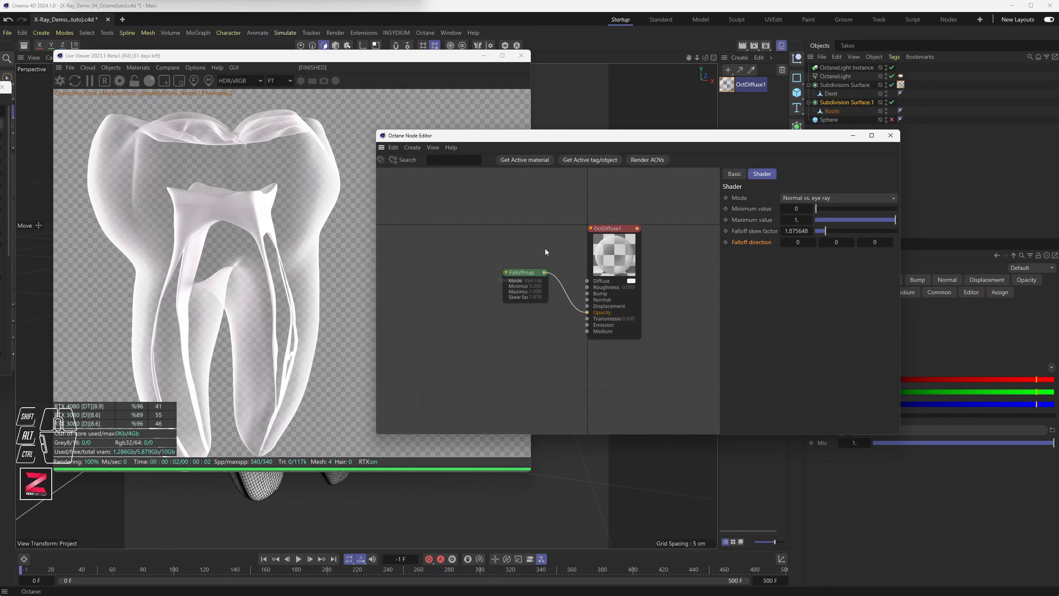
scroll(260, 240, down, 2)
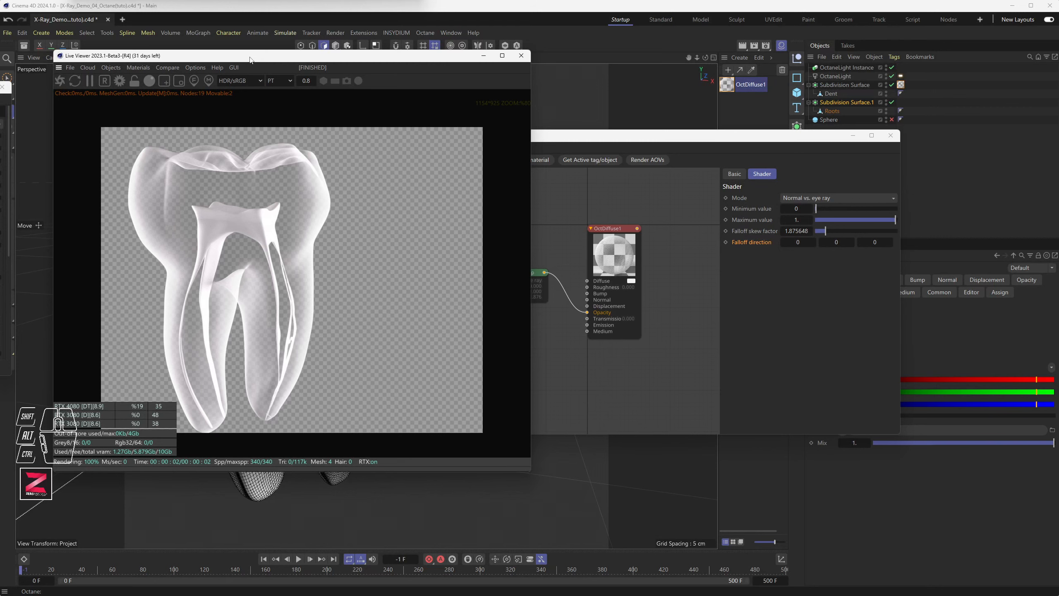
- Disable both the OctaneLight and the OctaneLight Instance in the scene
drag(250, 59, 330, 68)
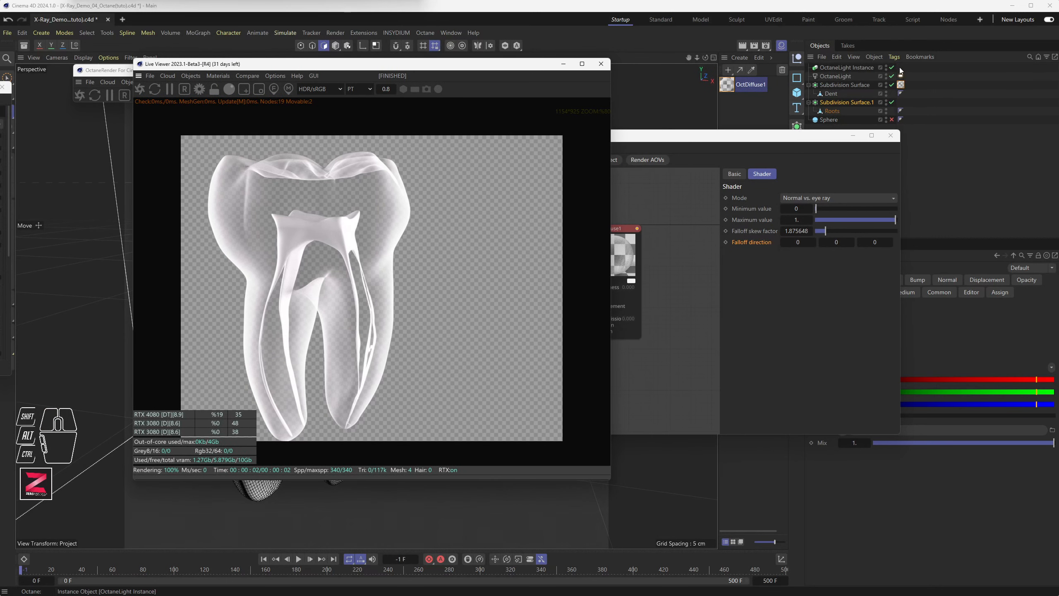
click(835, 76)
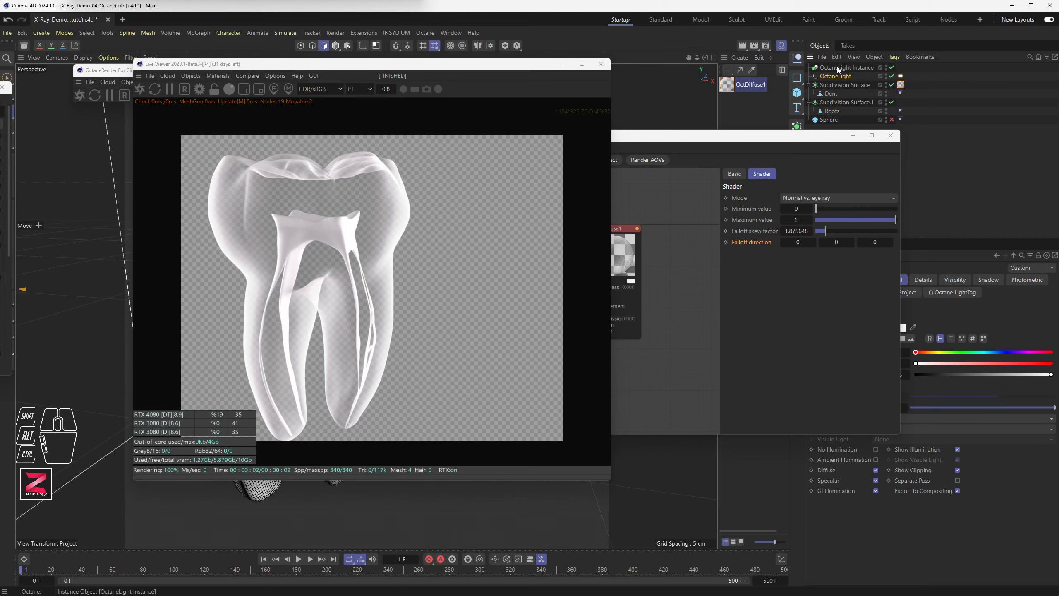
click(838, 67)
click(847, 76)
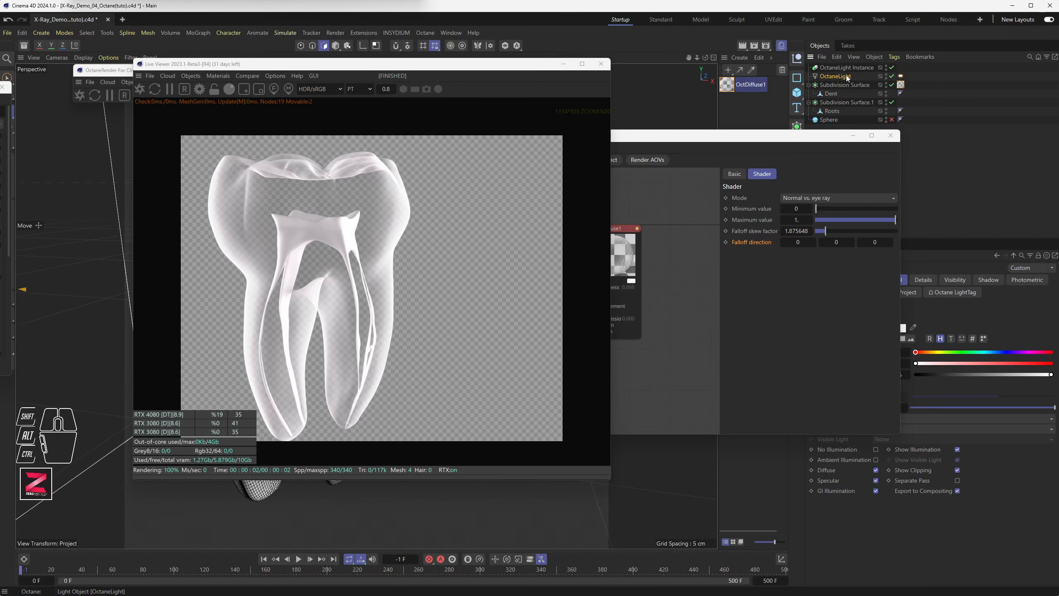
click(891, 78)
click(892, 68)
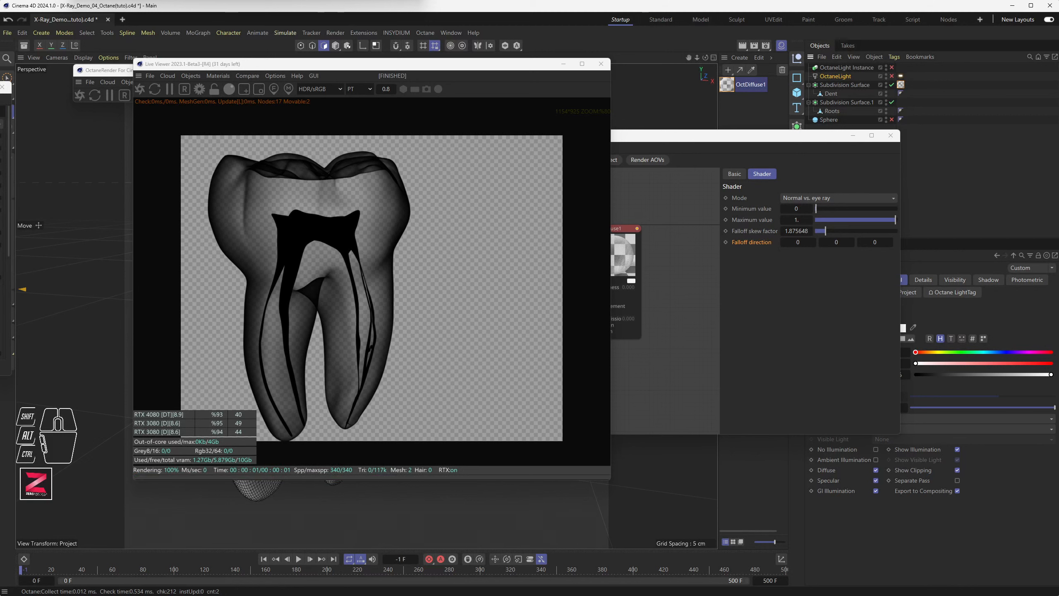
- Try toggling the Alpha channel option in the Octane path tracing kernel settings
drag(0, 87, 97, 187)
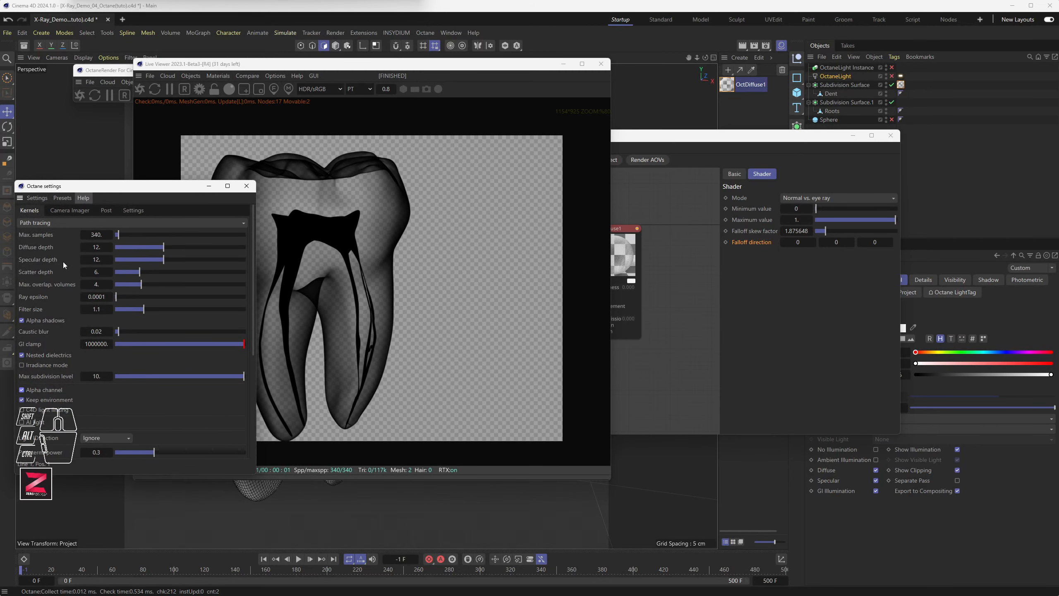
click(40, 389)
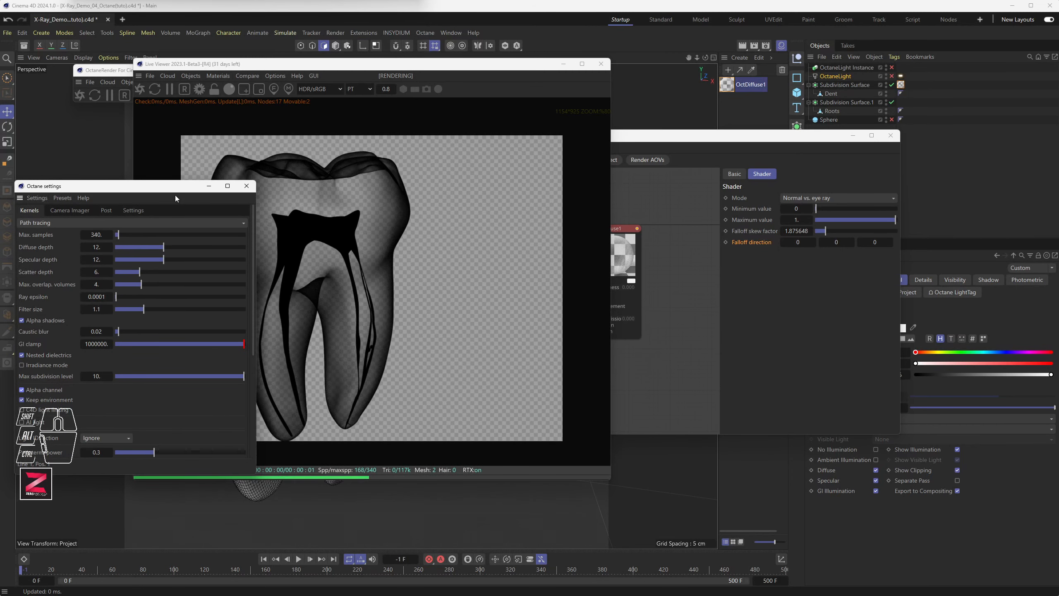
drag(175, 195, 0, 180)
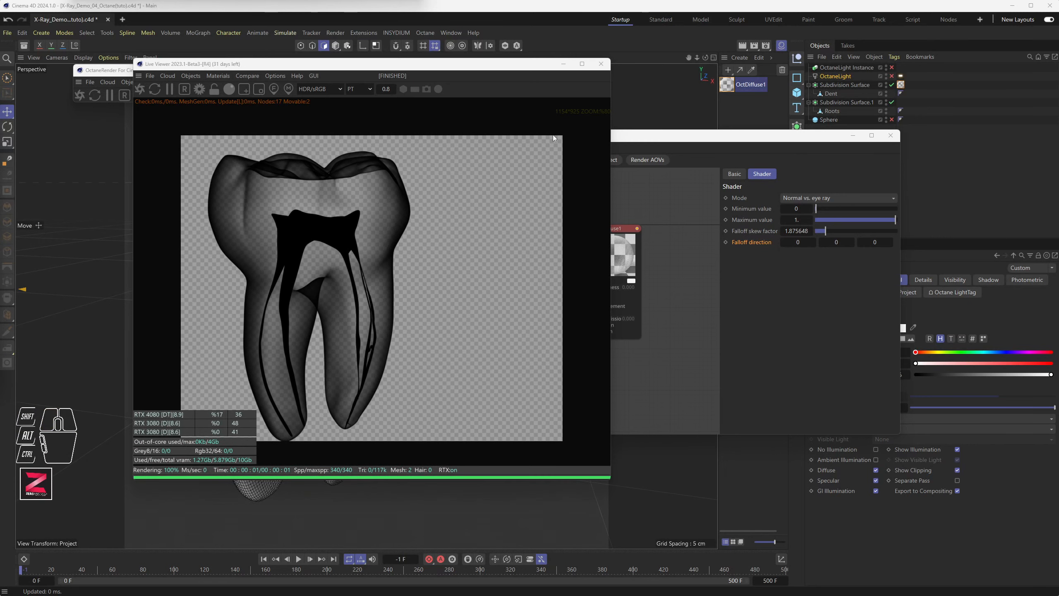
- Add a Blackbody emission node to the OctDiffuse1 emission input, with the Falloffmap node moved aside to make room
drag(650, 136, 615, 110)
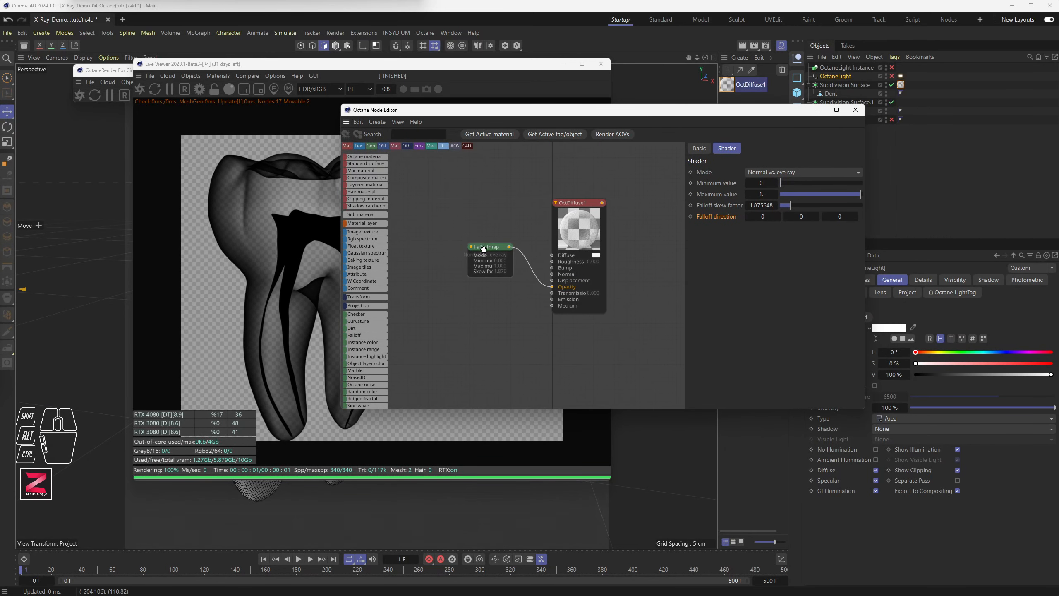
drag(483, 249, 434, 221)
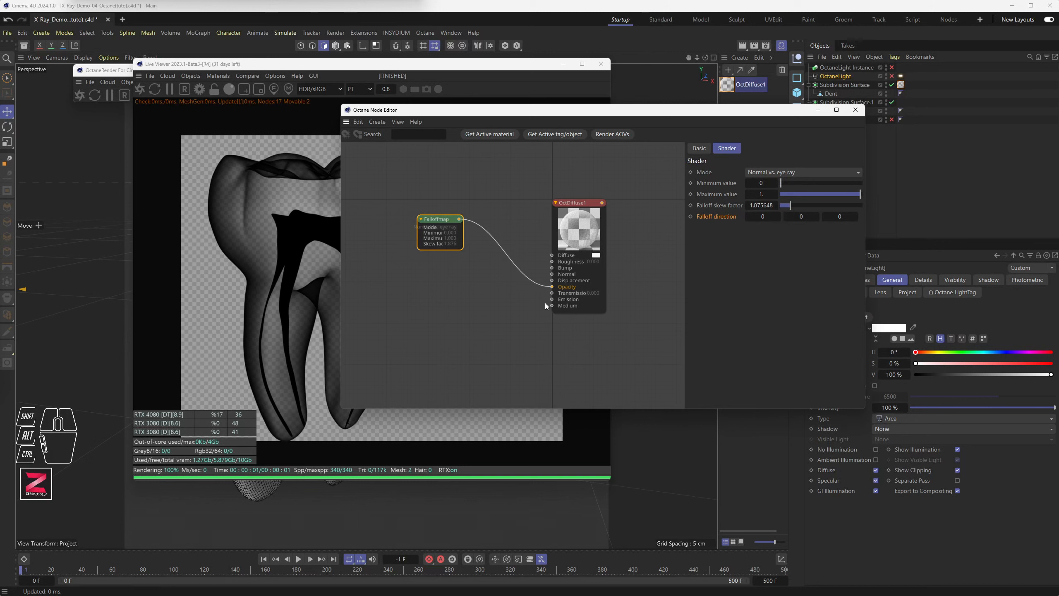
drag(552, 300, 487, 307)
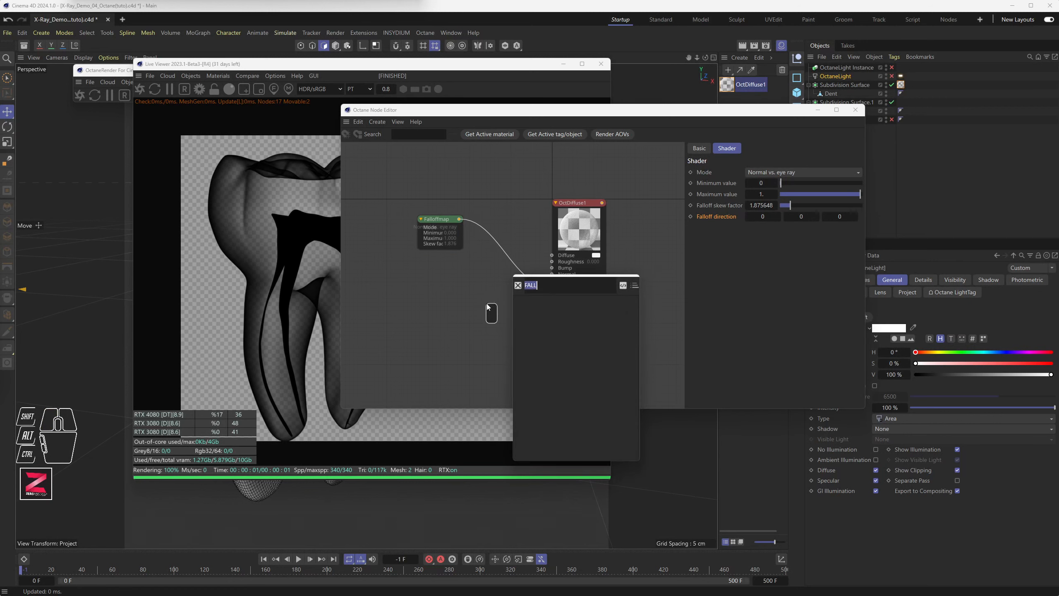
key(BackSpace)
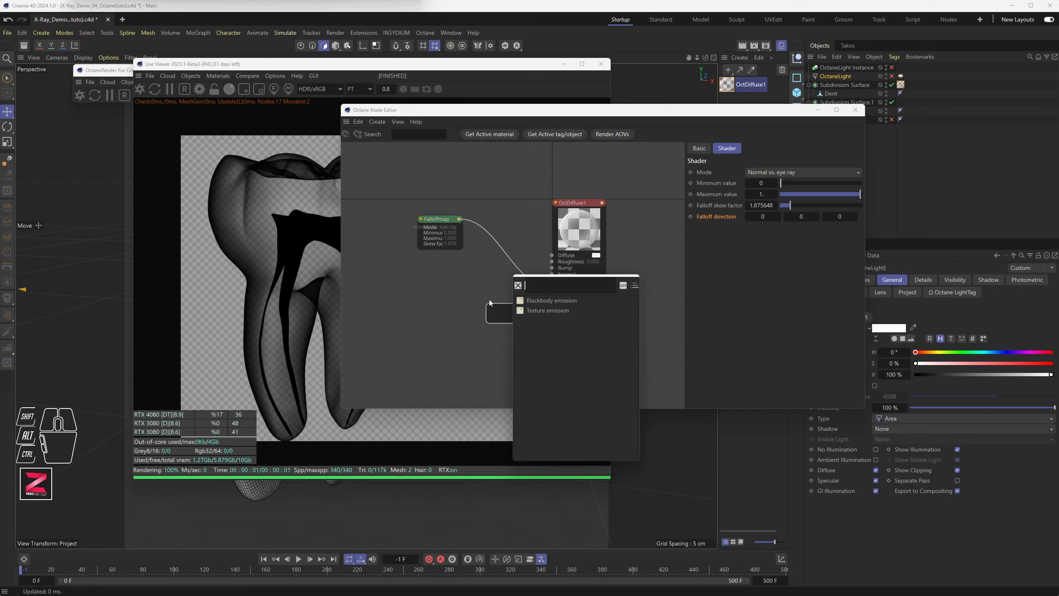
click(541, 302)
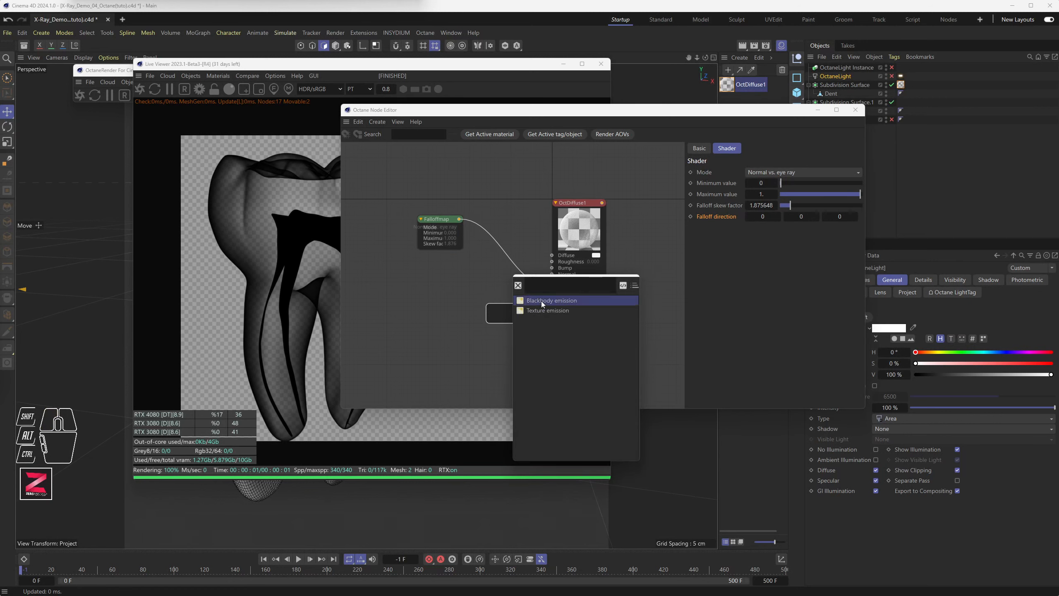
double_click(541, 301)
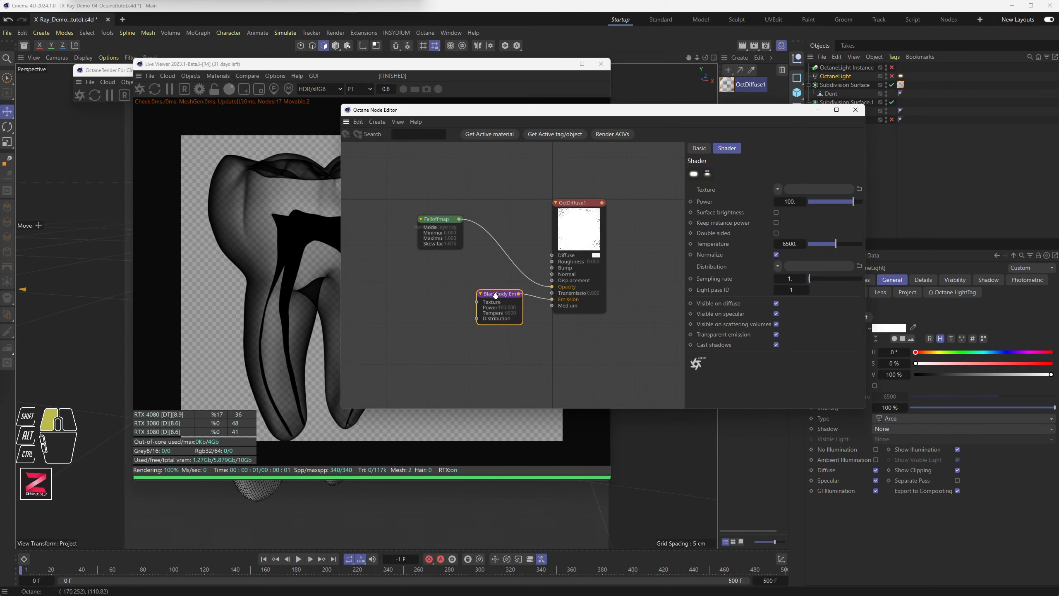
- Set the Blackbody Emission's power to 5 and uncover the tooth in the Live Viewer
double_click(790, 202)
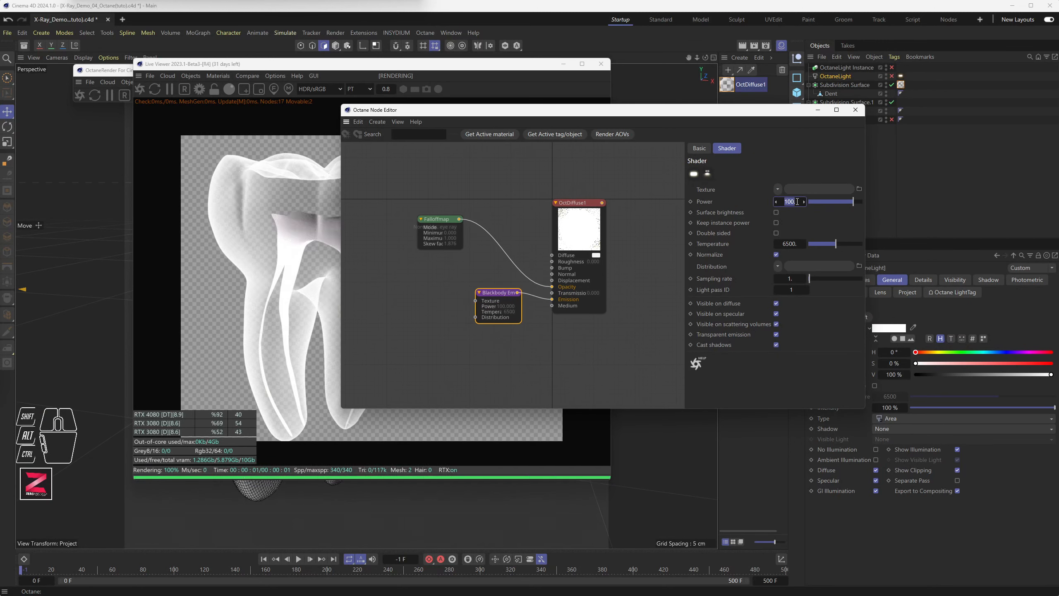
text(5)
key(Return)
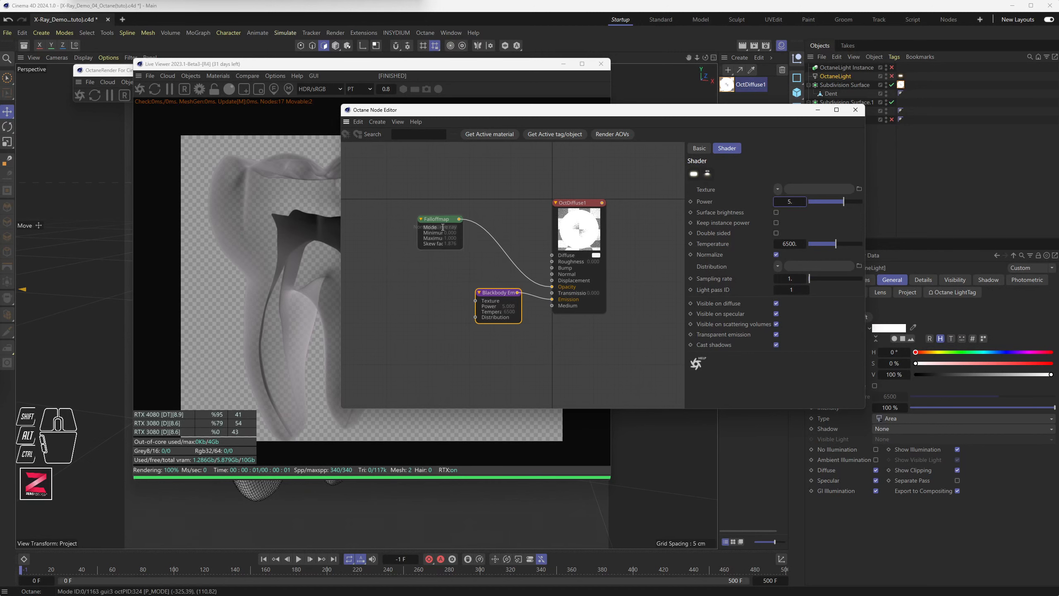
drag(431, 222, 414, 223)
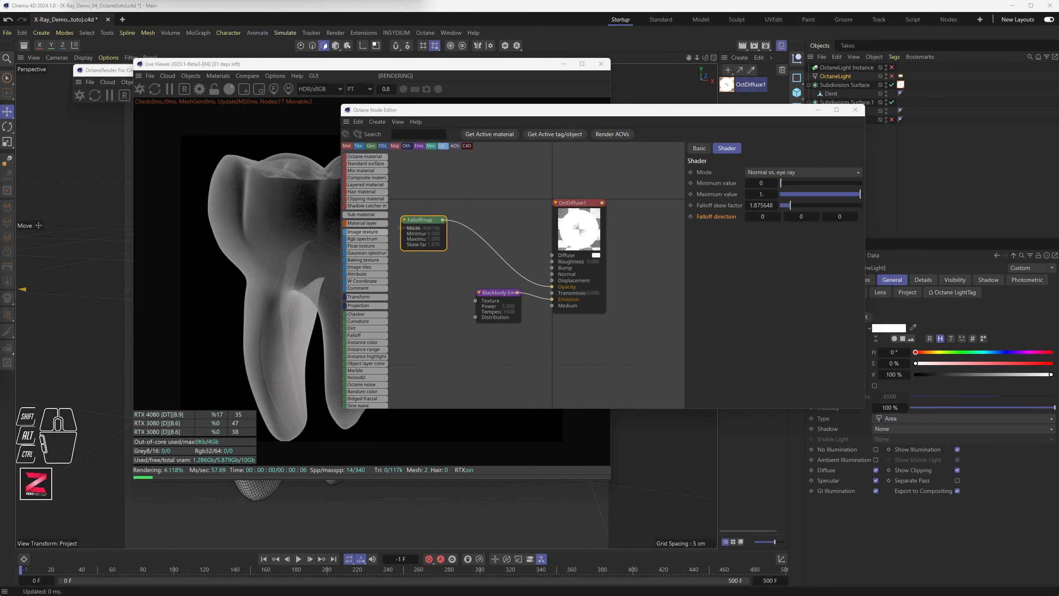
drag(437, 112, 562, 114)
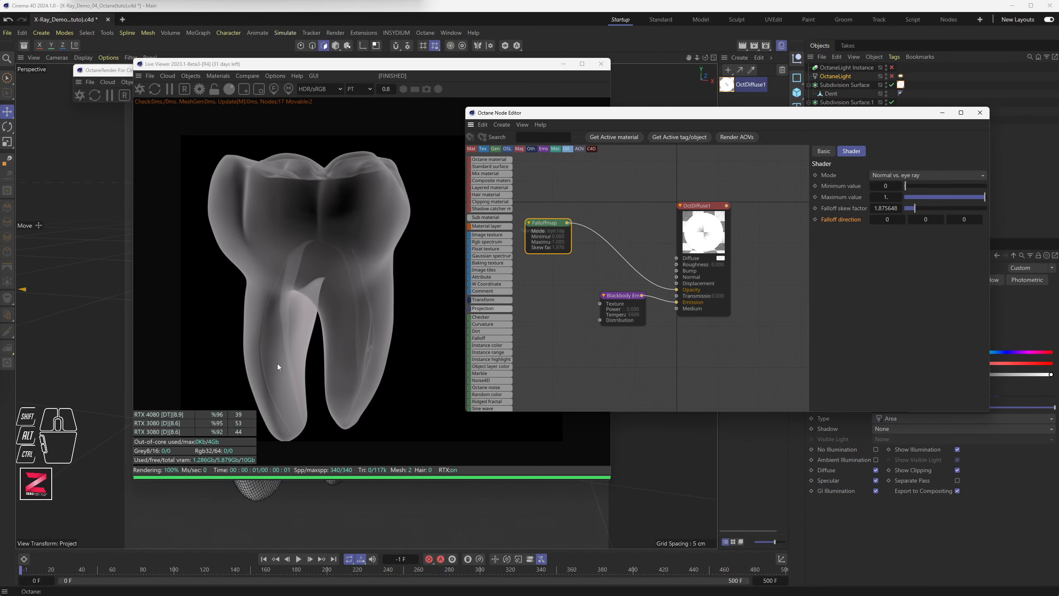
- Try Blackbody Emission power values of 23.6 and 0.3001, and restore the power to 5
click(617, 309)
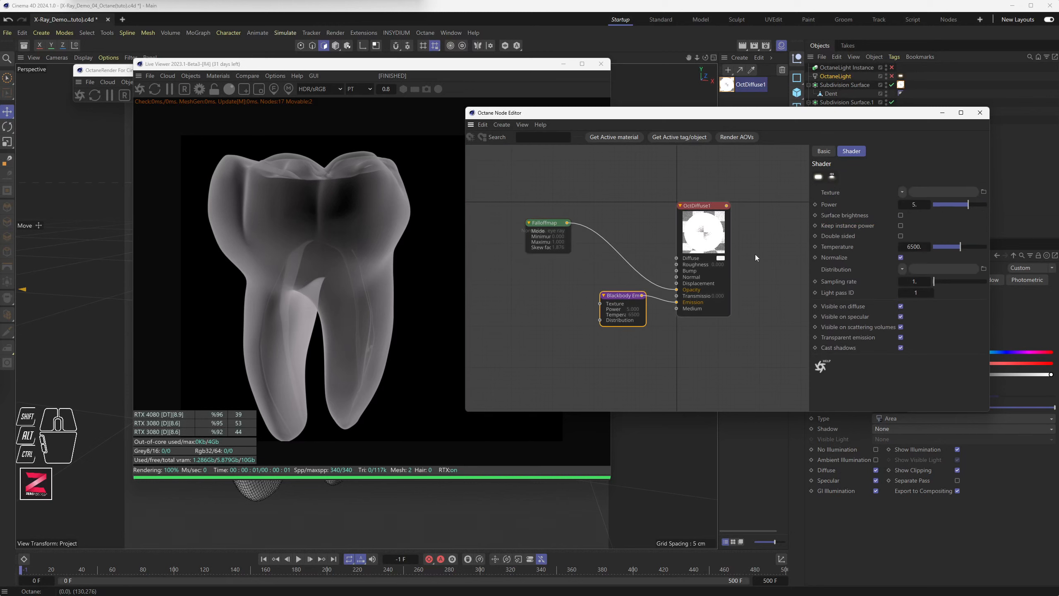
drag(917, 204, 893, 209)
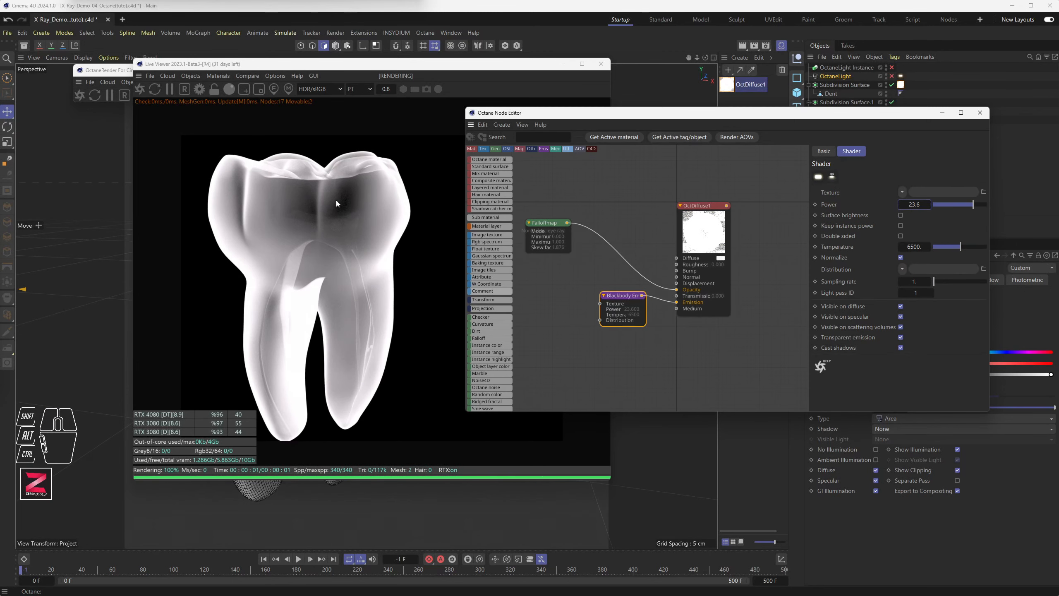
drag(906, 204, 876, 206)
drag(929, 204, 929, 219)
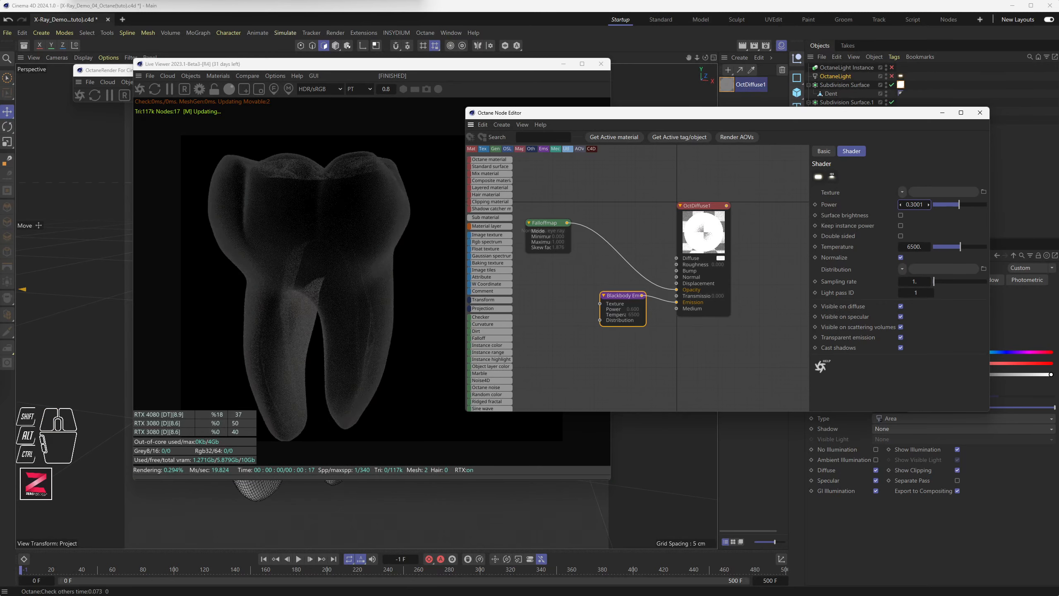
double_click(914, 205)
text(5)
key(Return)
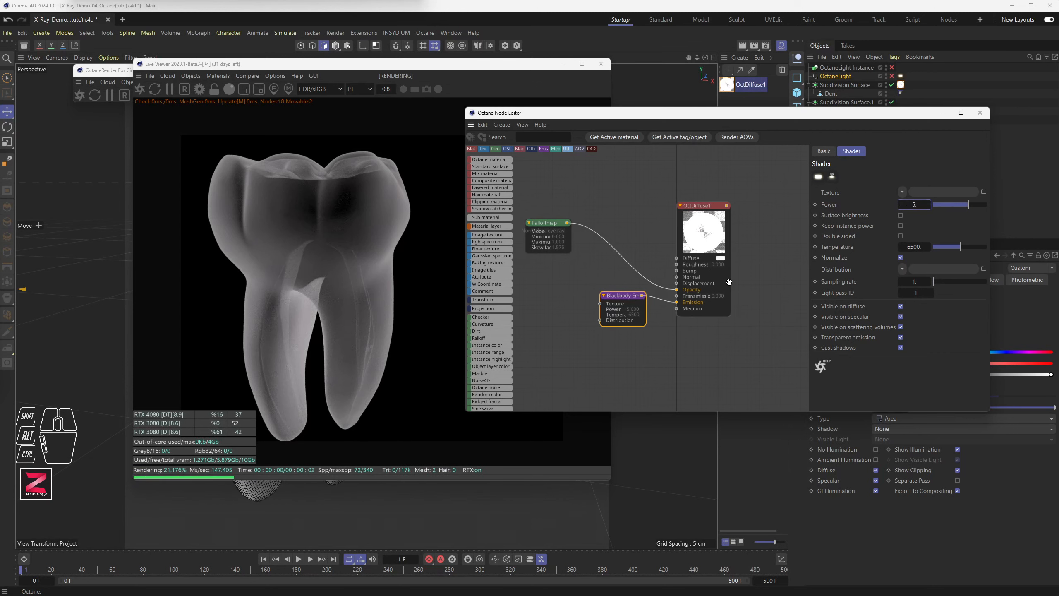
- Connect the Falloffmap to the Blackbody Emission's texture input and set the emission power to 1
drag(568, 224, 601, 305)
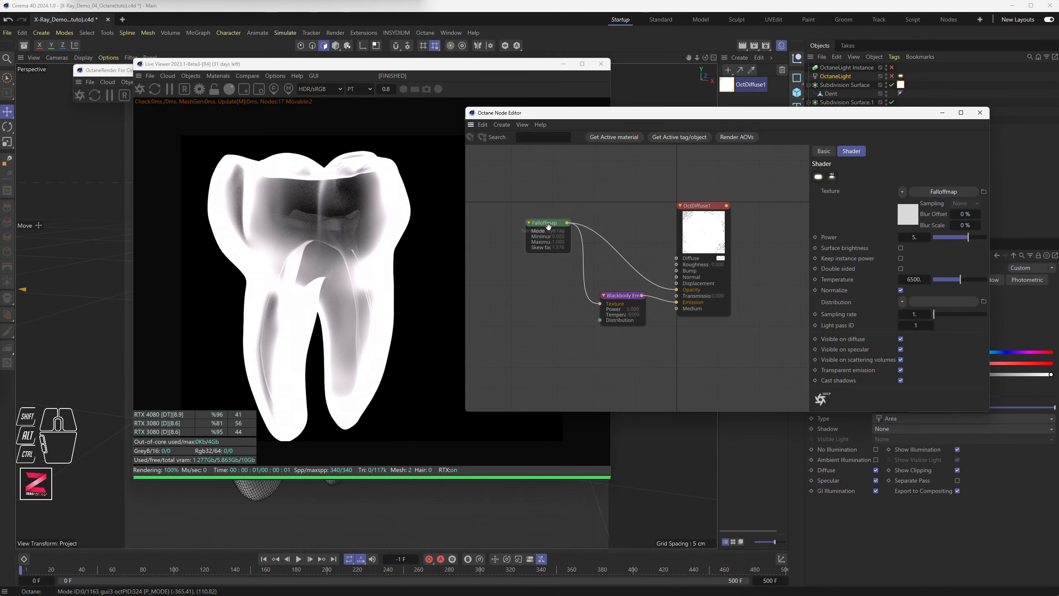
drag(548, 226, 543, 230)
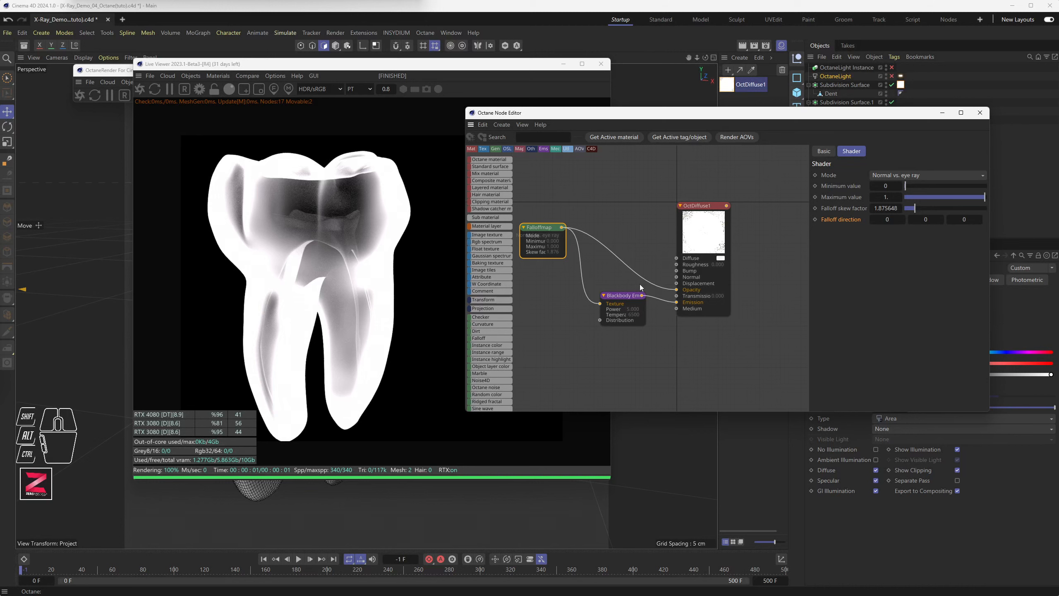
drag(619, 298, 605, 287)
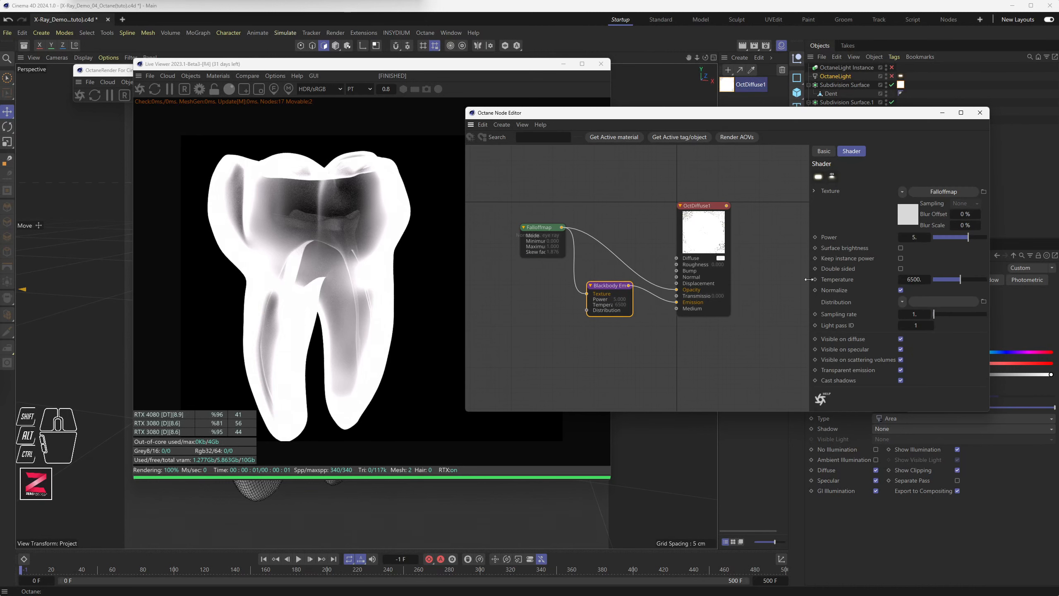
click(917, 237)
text(1)
key(Return)
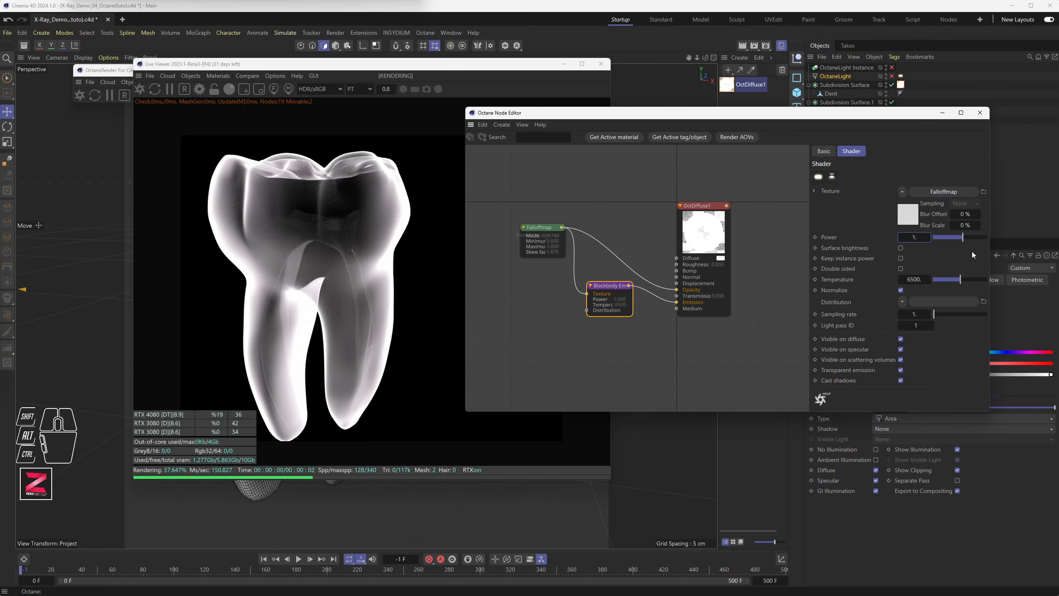
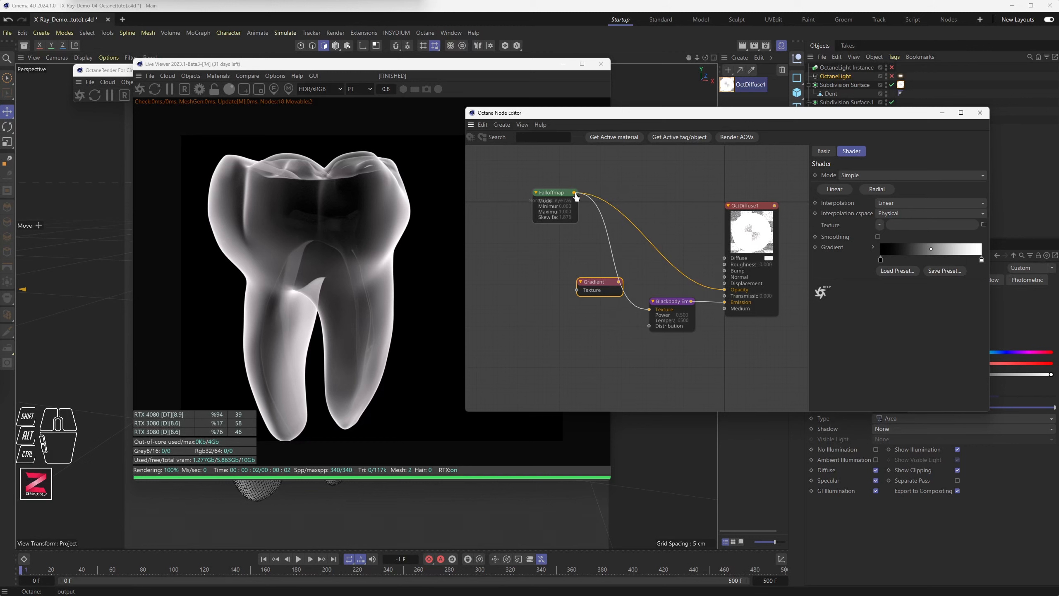
- Route the Falloffmap through the Gradient node into the Blackbody Emission's texture input
drag(575, 193, 588, 281)
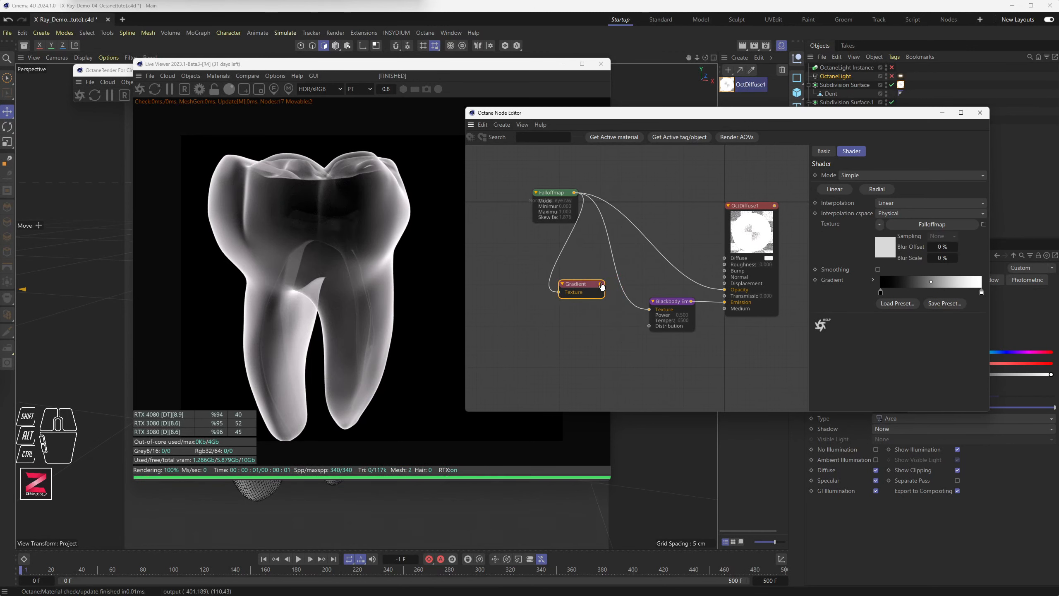
mouse_move(464, 253)
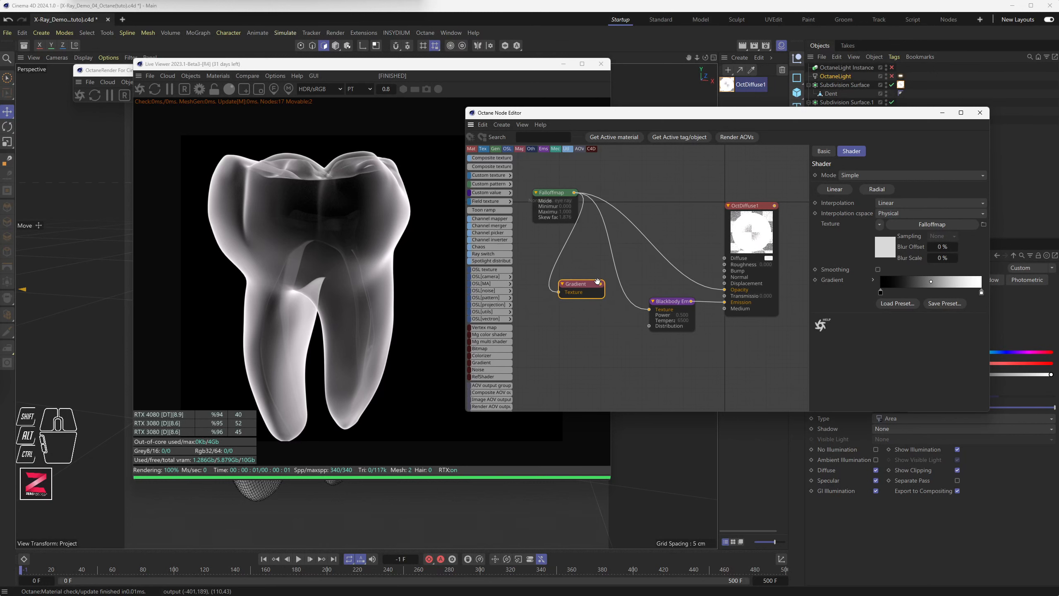
mouse_move(600, 288)
mouse_down()
mouse_move(653, 314)
mouse_move(599, 274)
mouse_up()
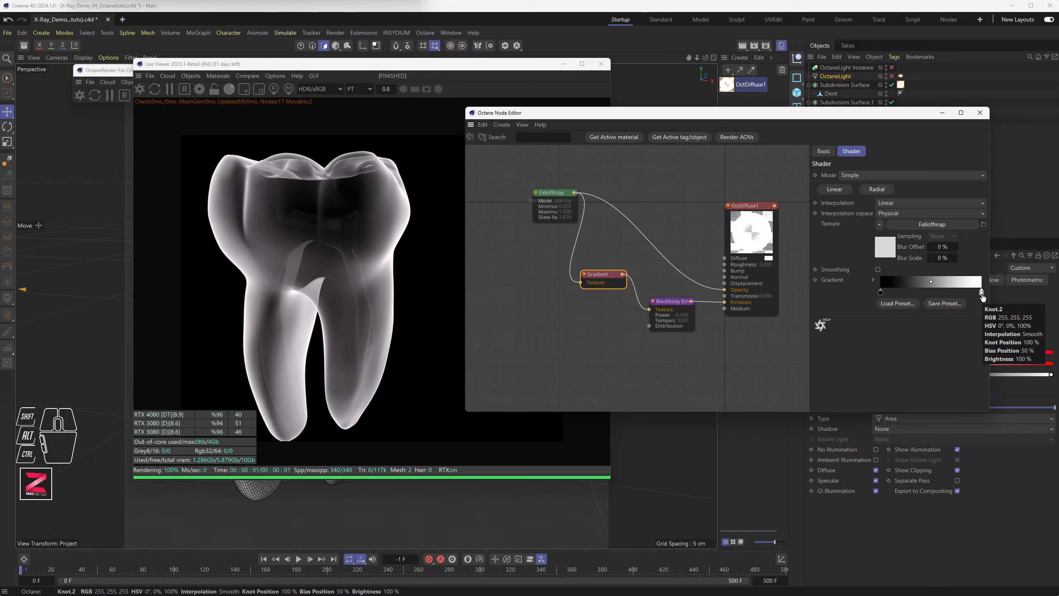
- Move the Gradient's black knot to about two thirds of the way toward the white knot
mouse_move(983, 293)
mouse_down()
mouse_move(894, 296)
mouse_move(985, 295)
mouse_up()
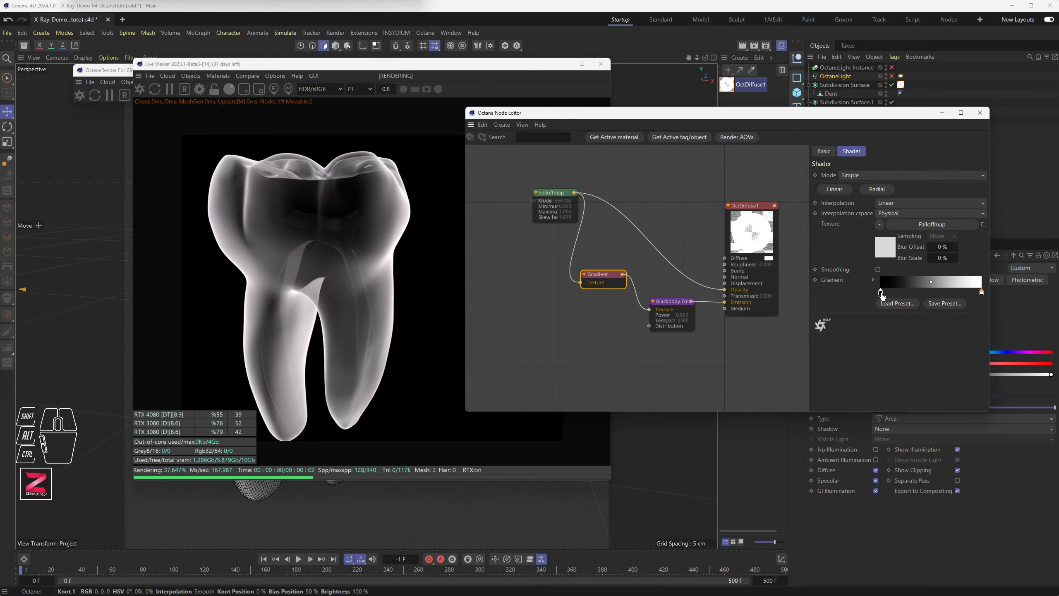
drag(881, 293, 947, 293)
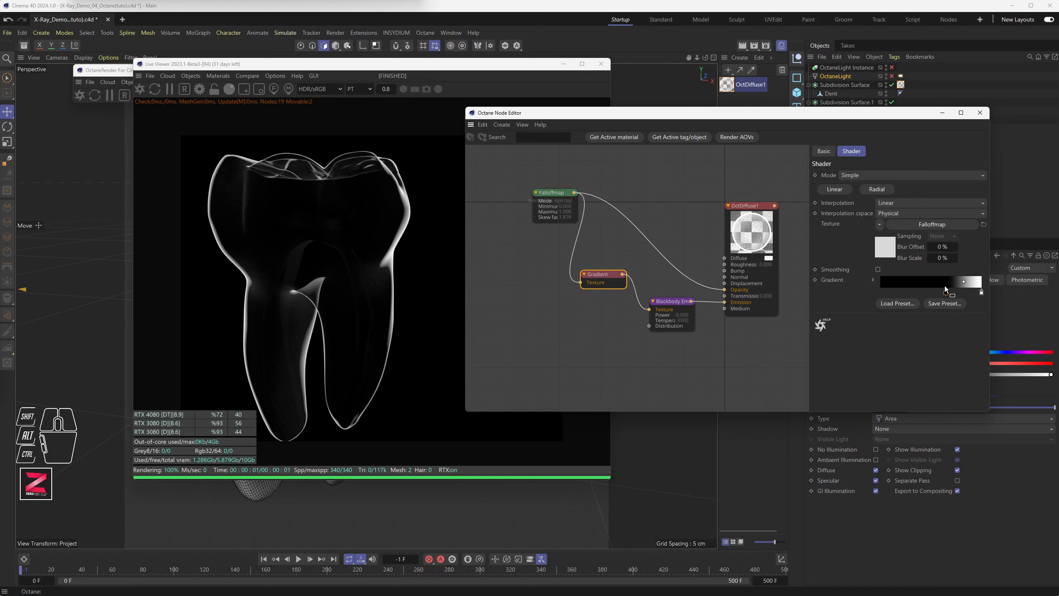
drag(947, 294, 949, 294)
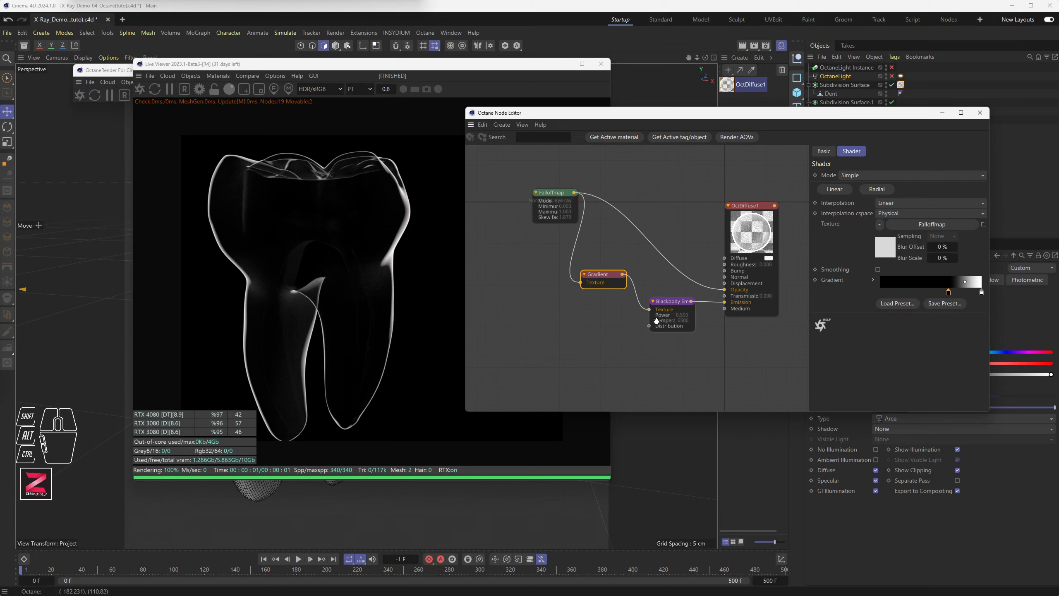
- Raise the Blackbody Emission's power to 3.9 and check the glowing edges from a slightly different angle
click(670, 309)
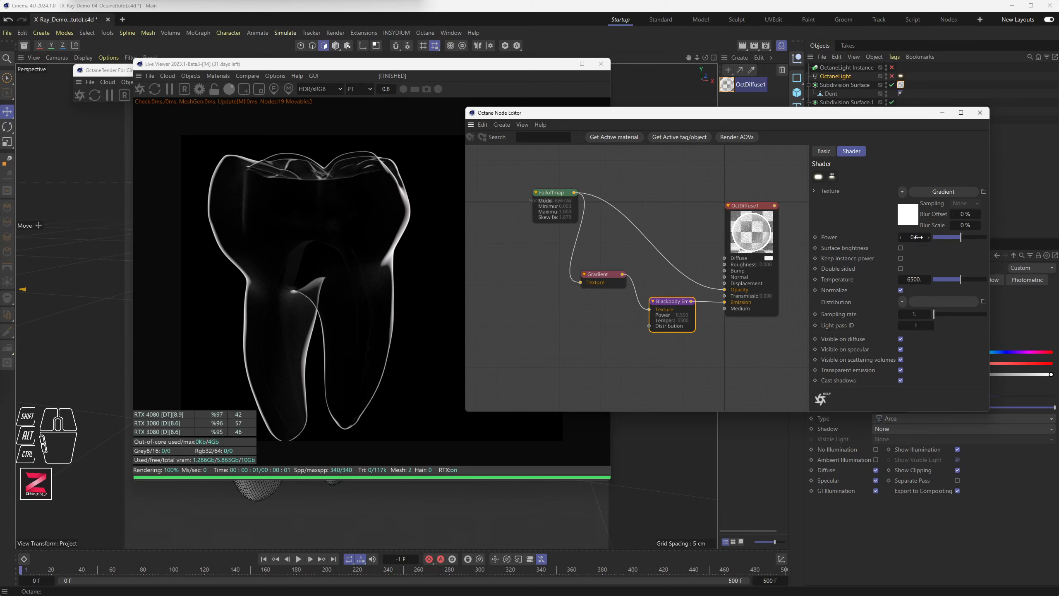
drag(916, 238, 909, 237)
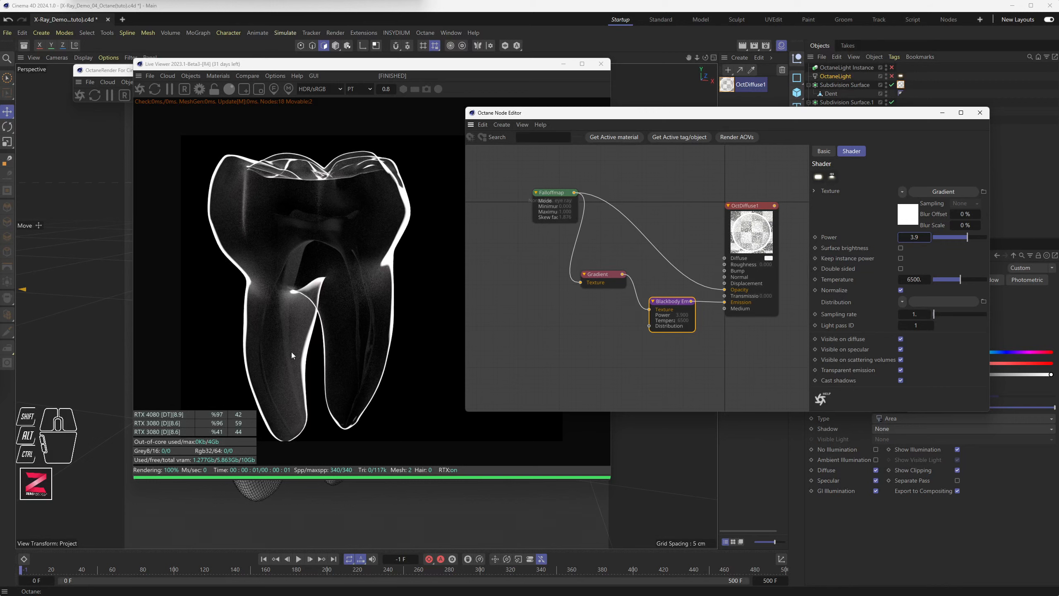
alt+drag(336, 266, 320, 243)
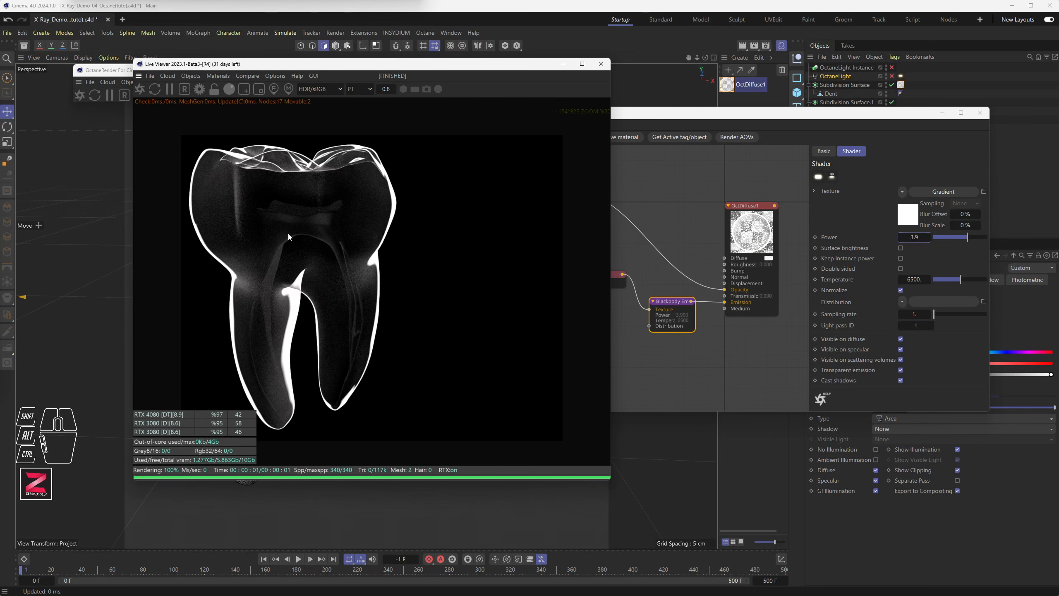
- Duplicate the OctDiffuse1 material and rename the copy OctDiffuseroots
drag(808, 115, 781, 195)
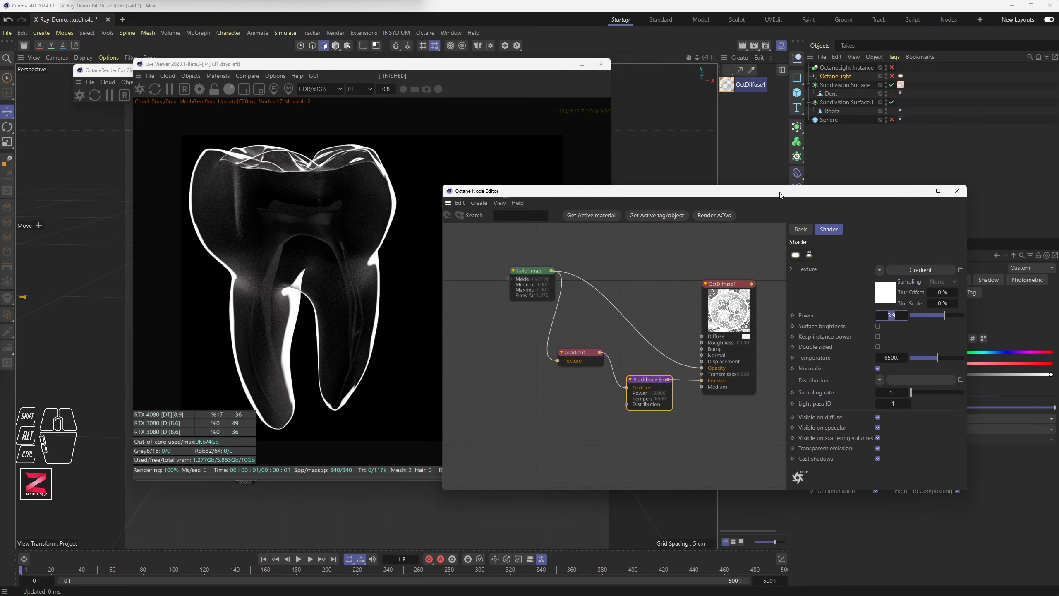
key(ctrl)
ctrl+drag(728, 88, 728, 104)
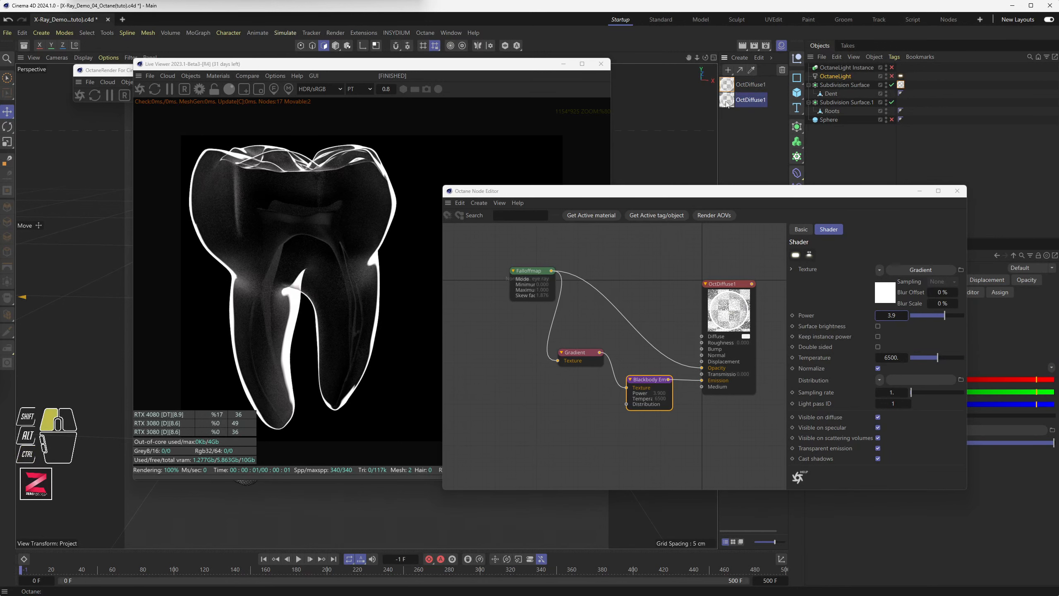
double_click(764, 100)
click(765, 100)
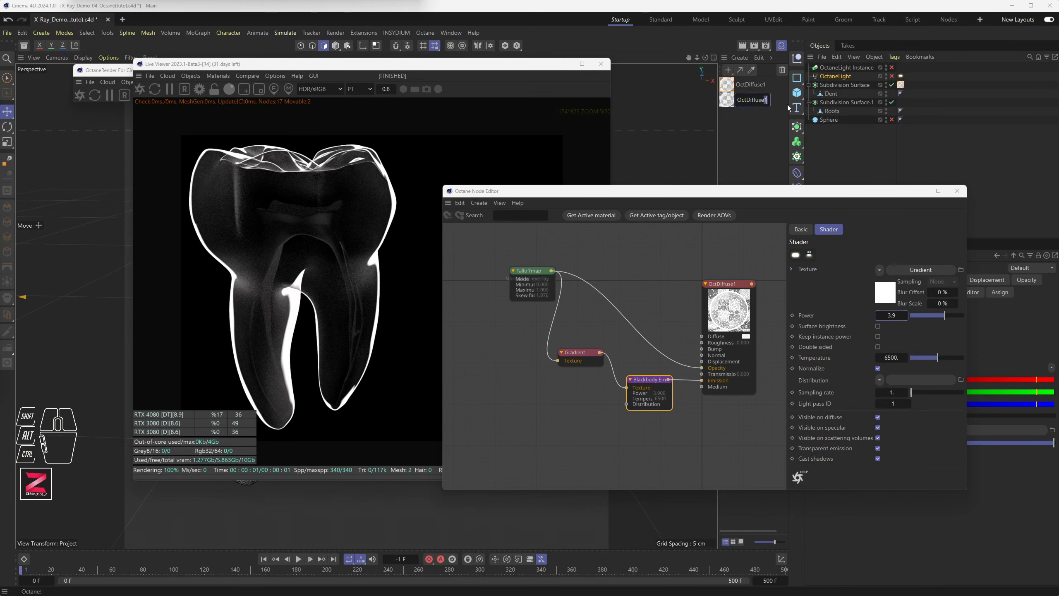
text(roots)
key(Return)
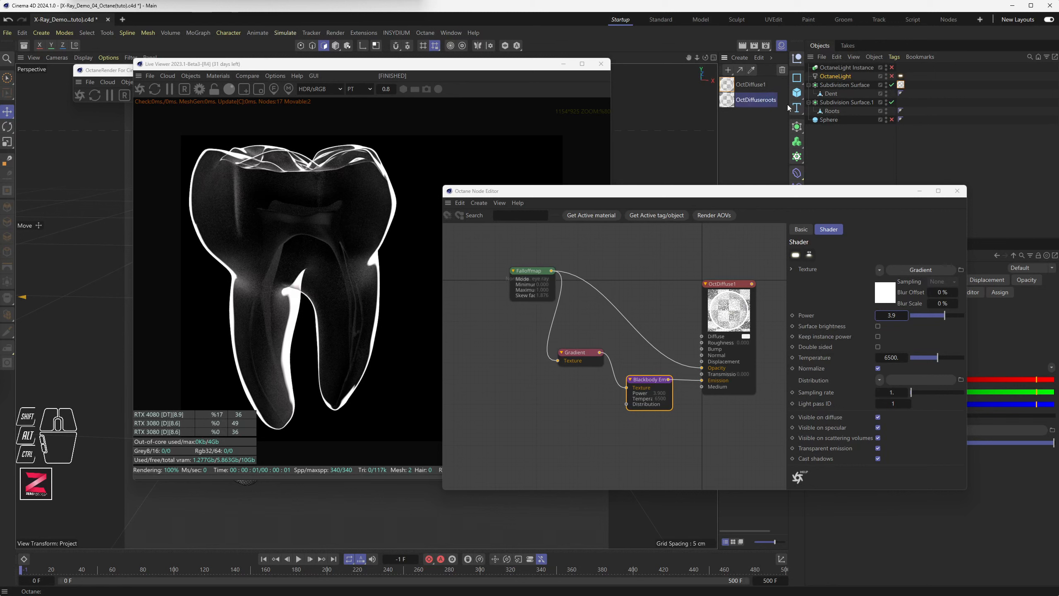
- Change the white knot of the OctDiffuseroots emission Gradient to pure red with hue 0°, saturation 100% and value 100%
double_click(730, 100)
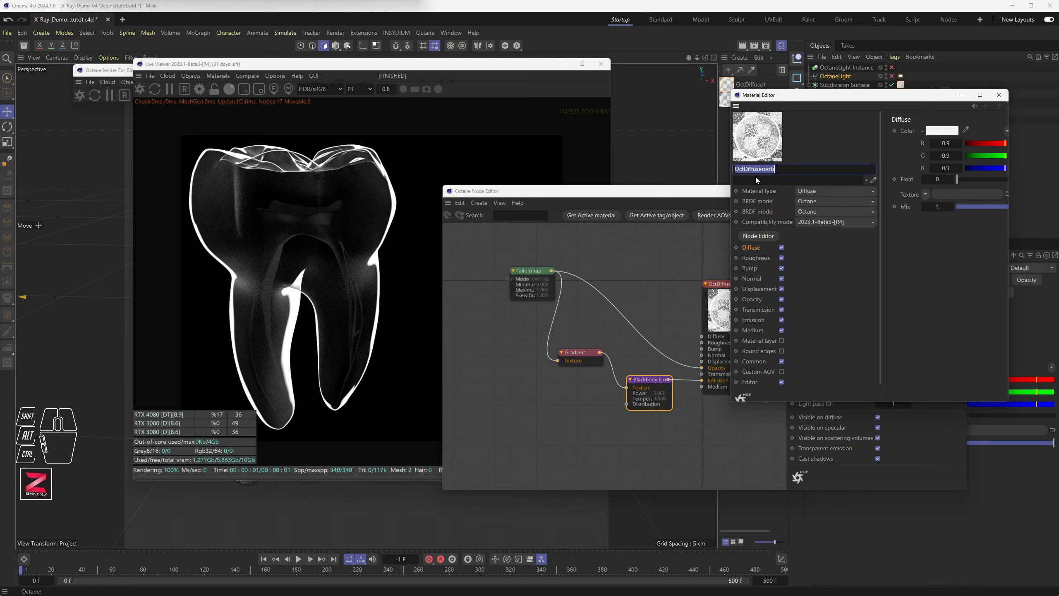
click(759, 236)
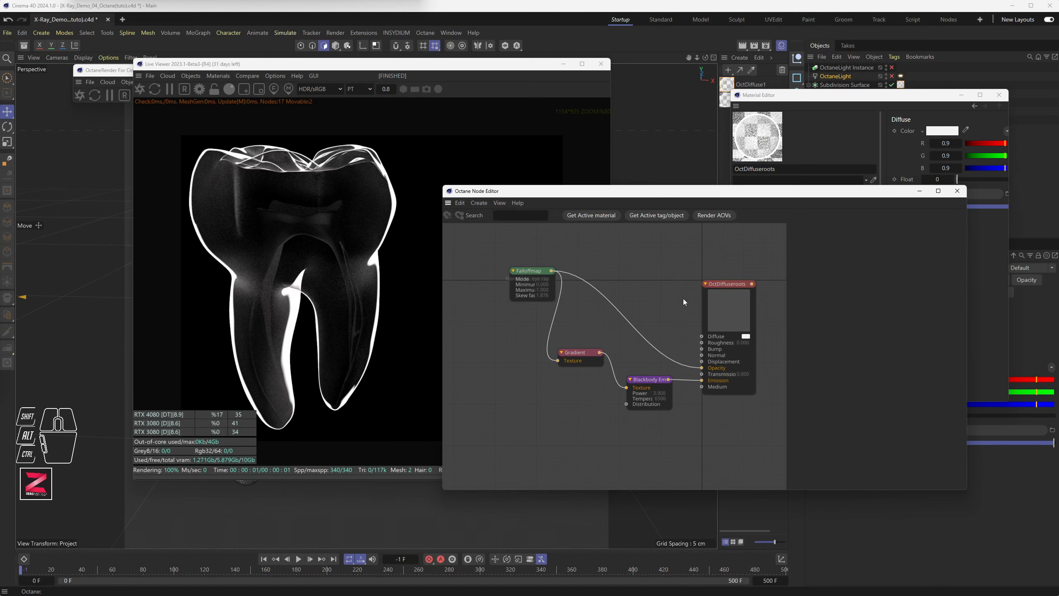
drag(645, 383, 641, 390)
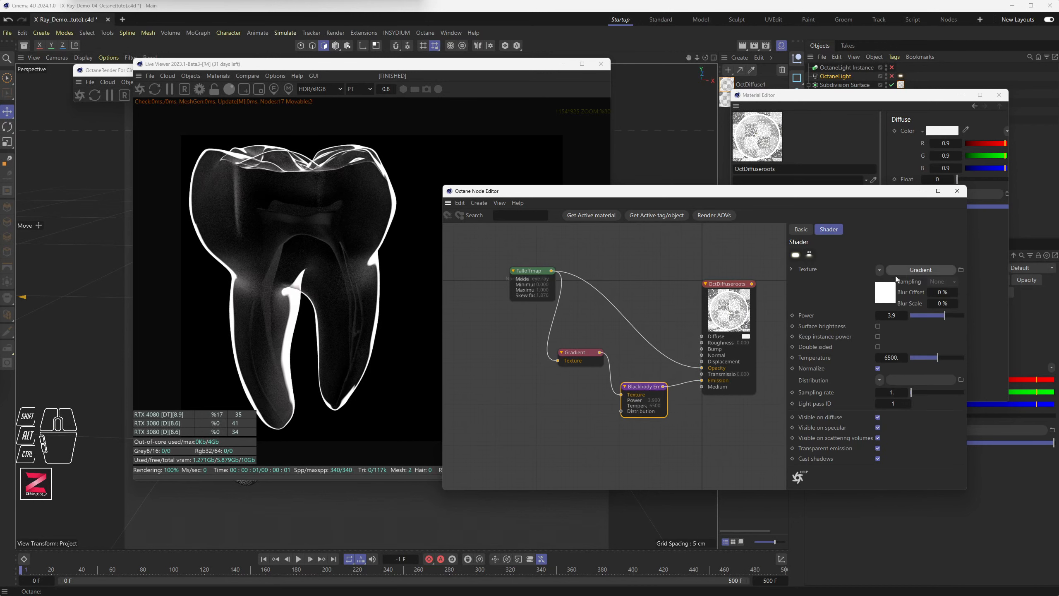
click(917, 271)
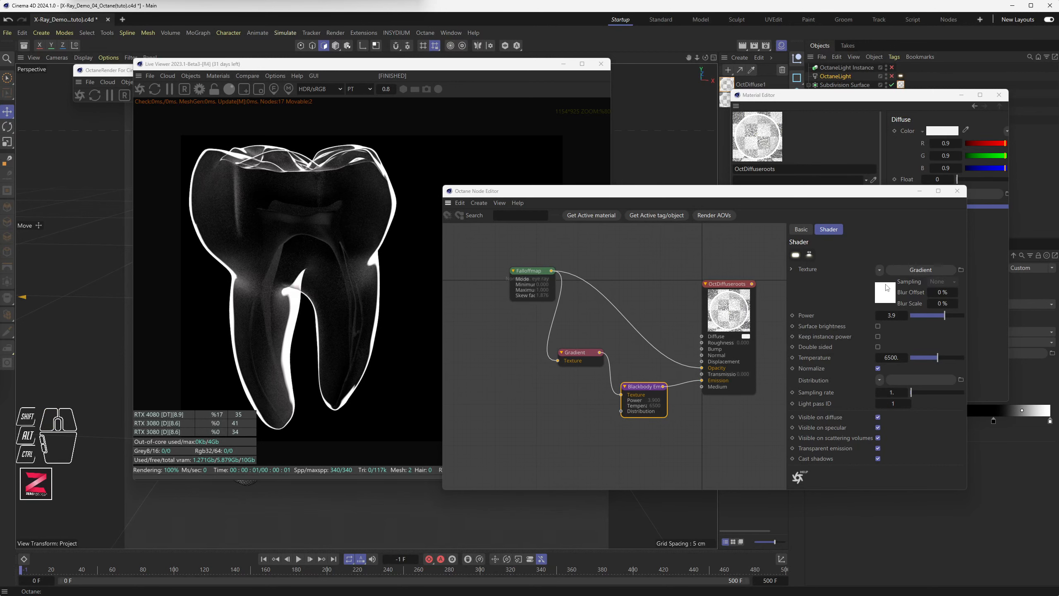
drag(866, 196, 614, 155)
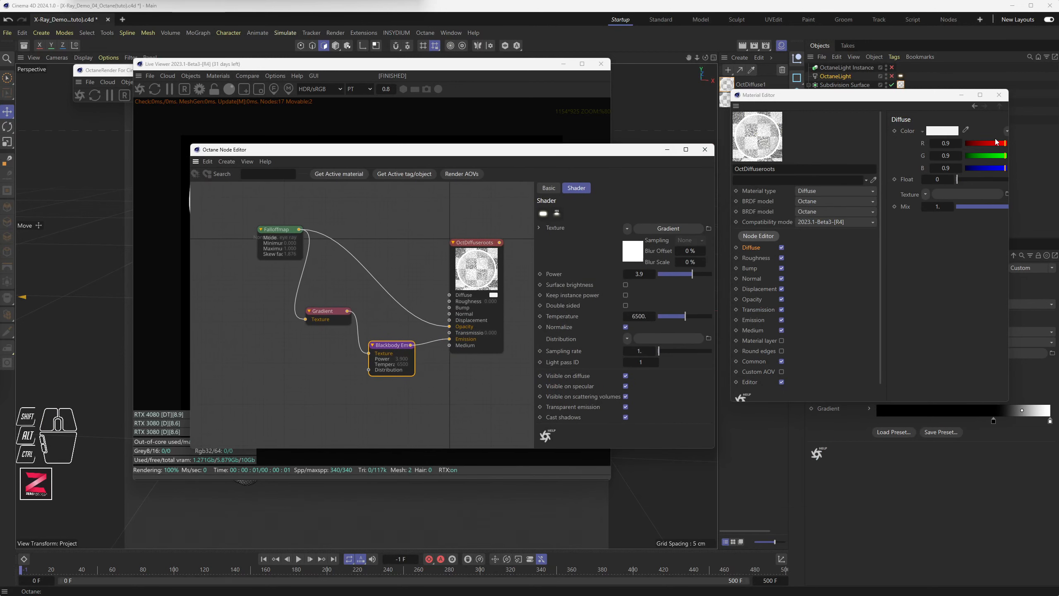
click(999, 94)
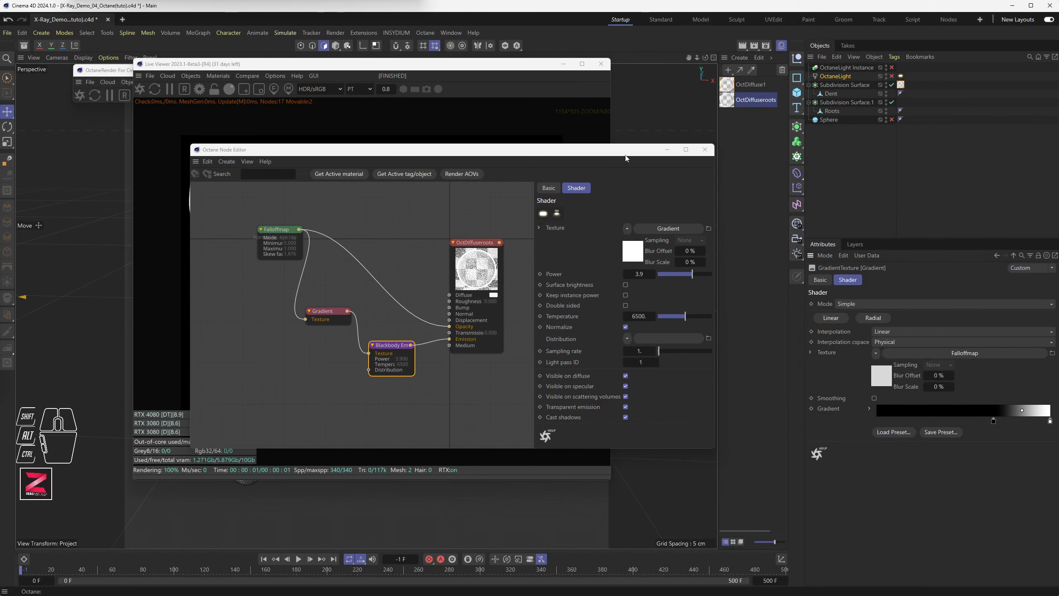
drag(626, 155, 666, 144)
click(708, 219)
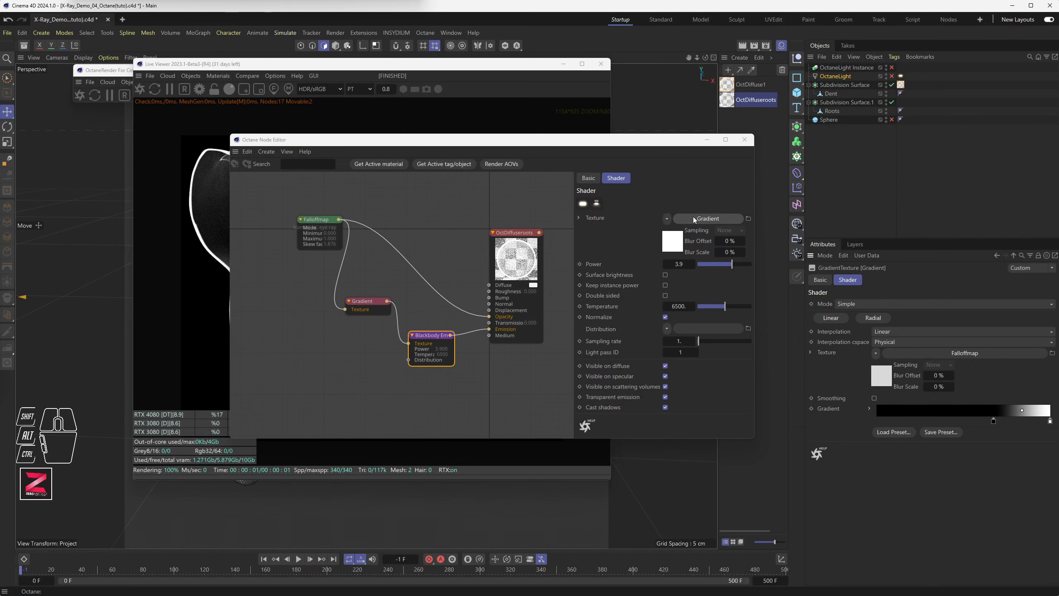
double_click(1050, 421)
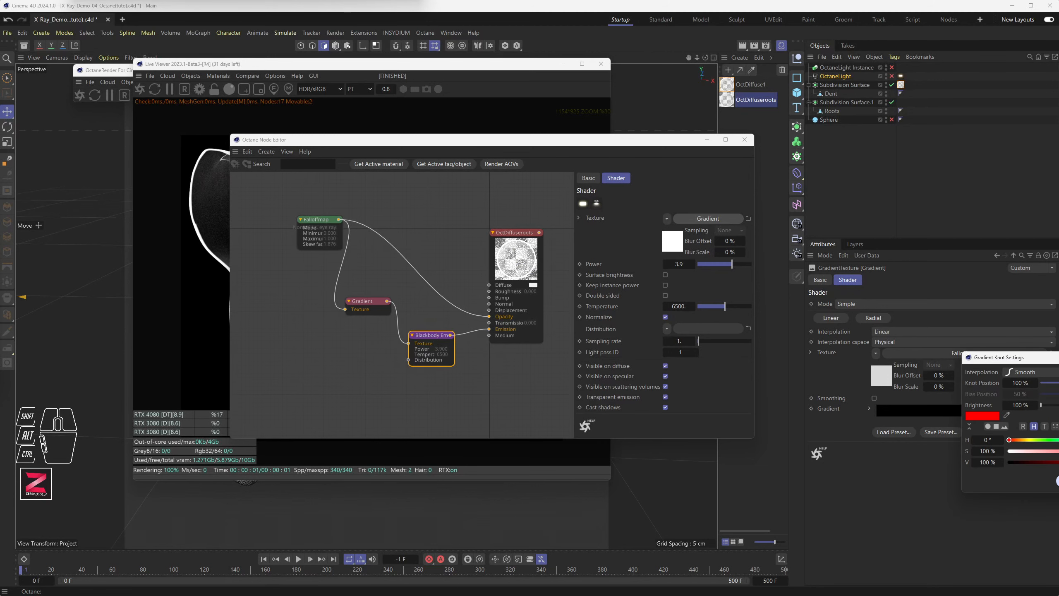
click(1058, 481)
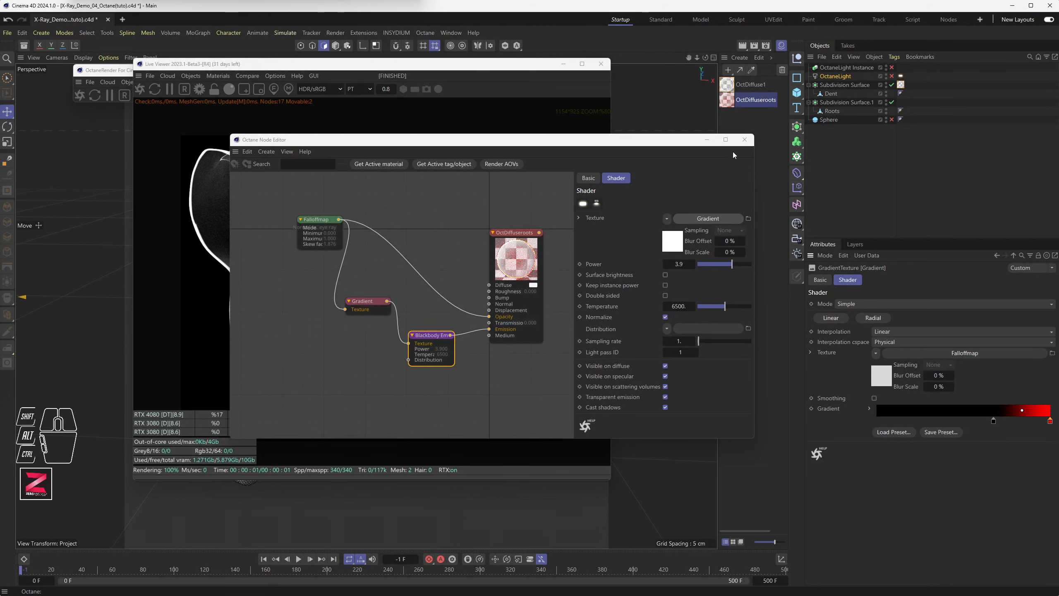
- Close the Octane Node Editor and apply the OctDiffuseroots material to the Subdivision Surface.1 object containing the roots
click(744, 139)
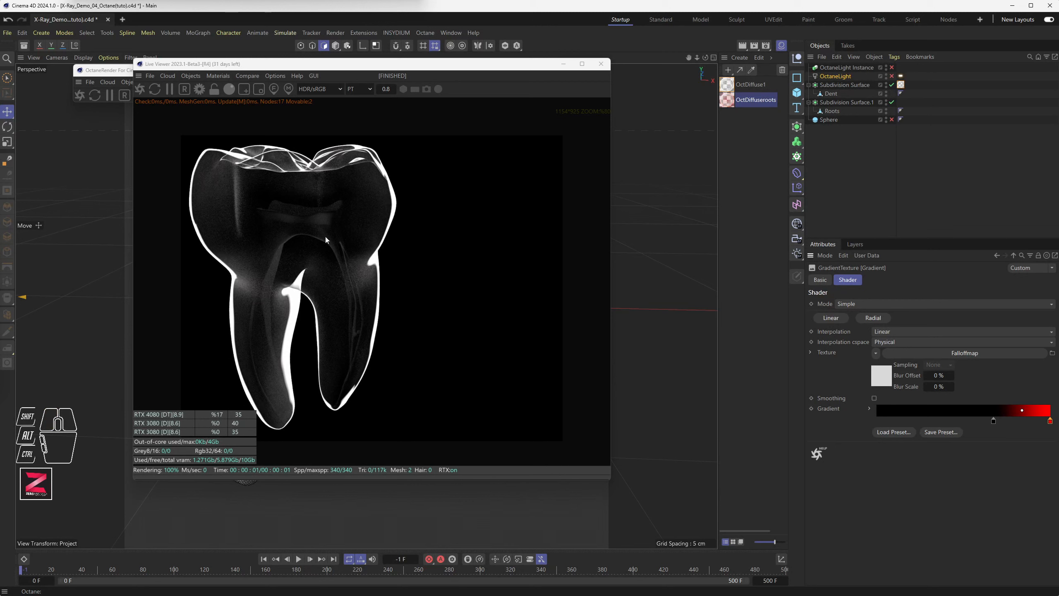
click(738, 104)
drag(820, 107, 844, 104)
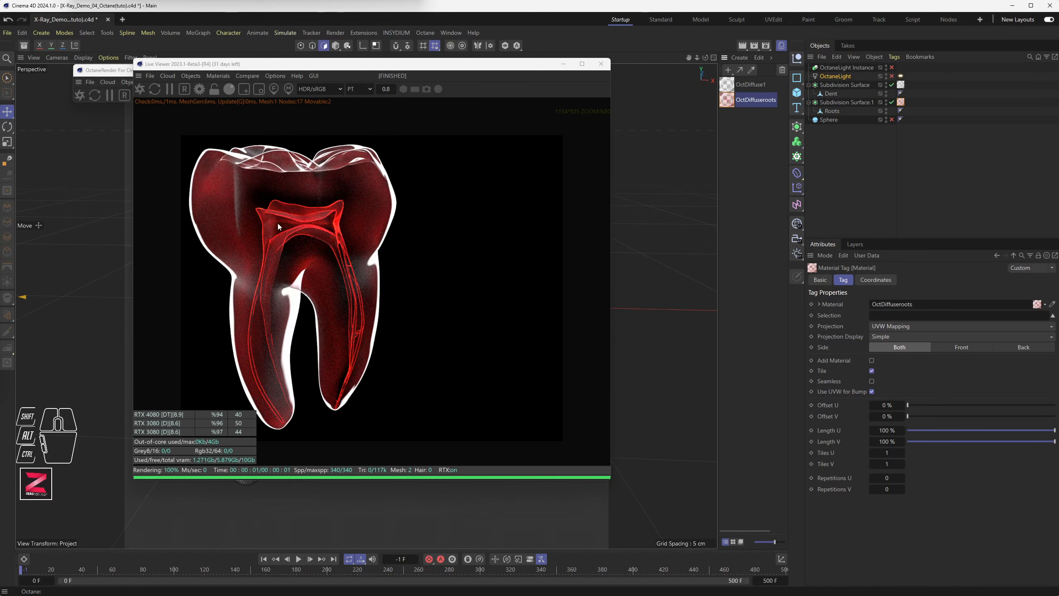
- Lower the Blackbody Emission power of the OctDiffuseroots material to about 0.8 and close its editor
double_click(753, 99)
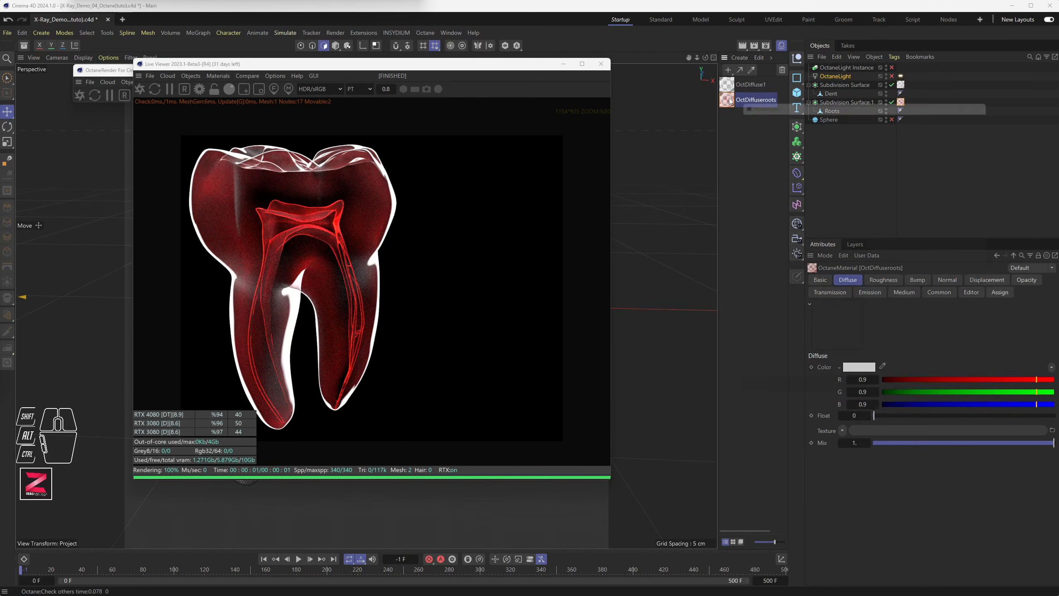
drag(761, 93, 542, 105)
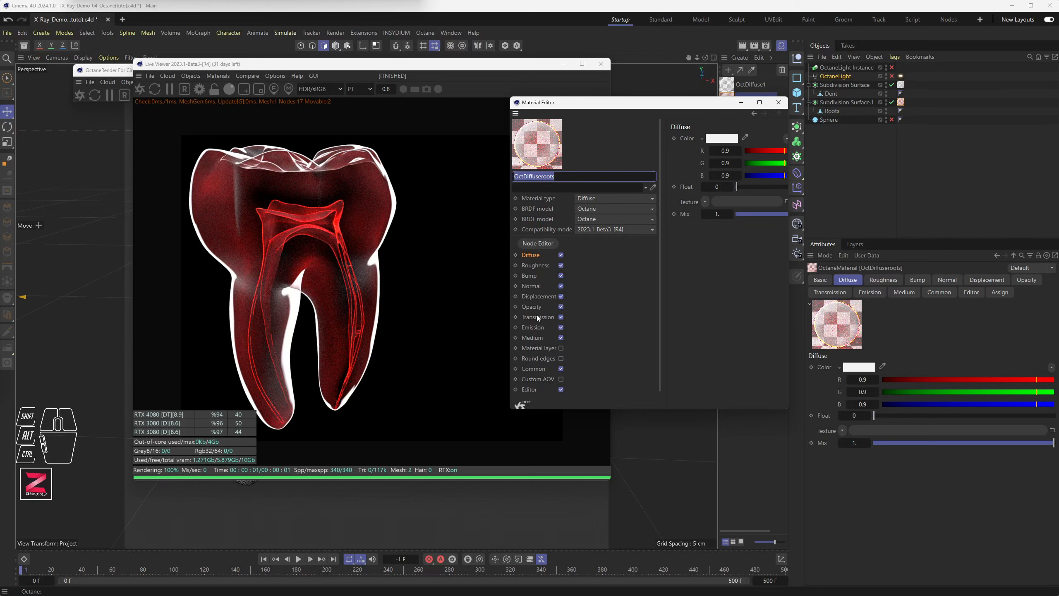
click(533, 328)
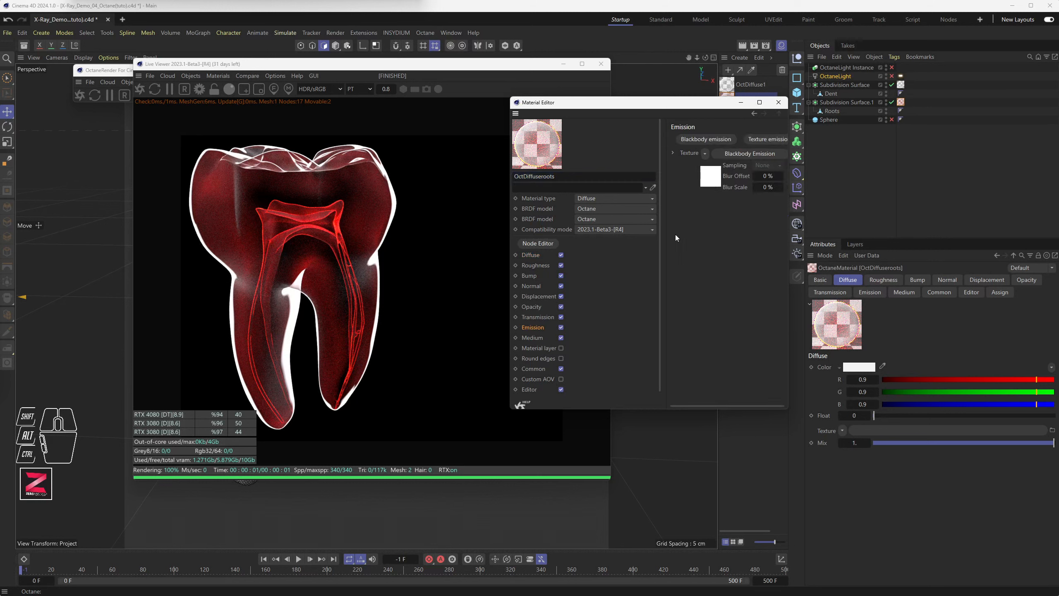
click(735, 154)
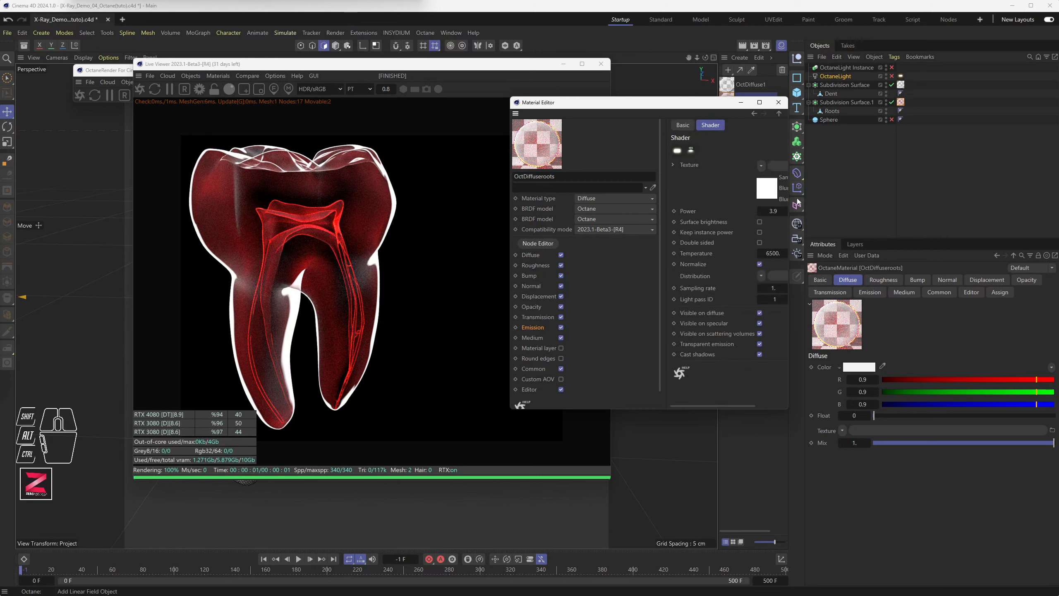
drag(773, 211, 774, 212)
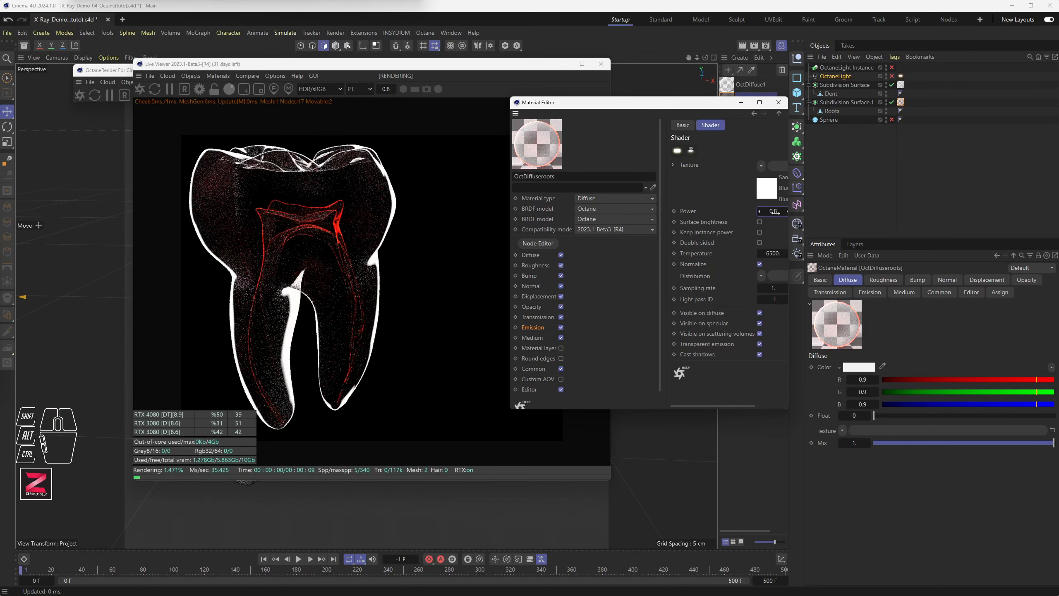
drag(692, 102, 759, 118)
click(845, 119)
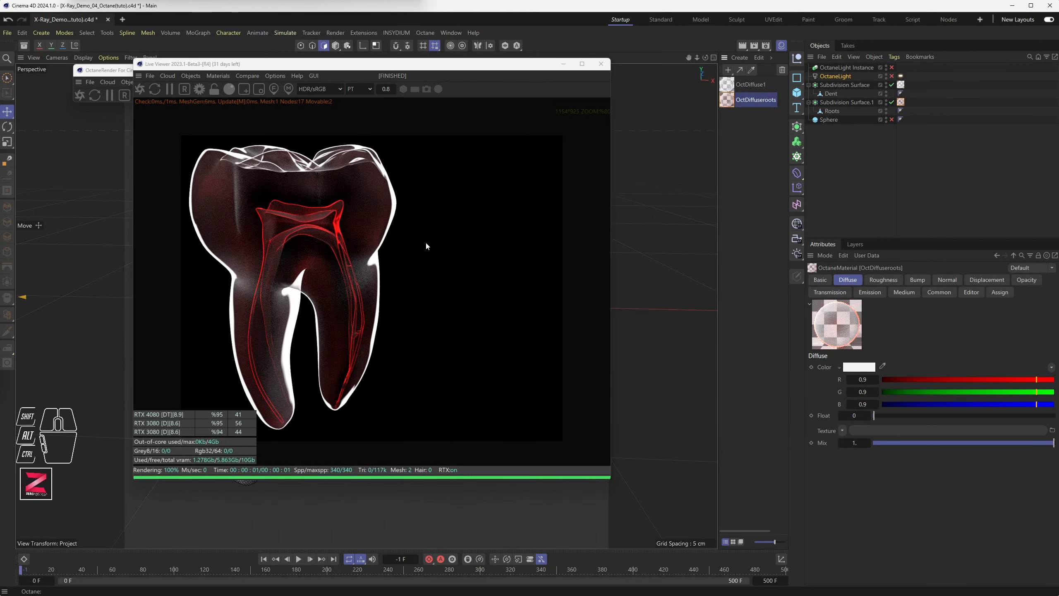
- Examine the red roots inside the rendered tooth up close, from the front and from a higher angle against the transparent background
middle_drag(291, 204, 357, 200)
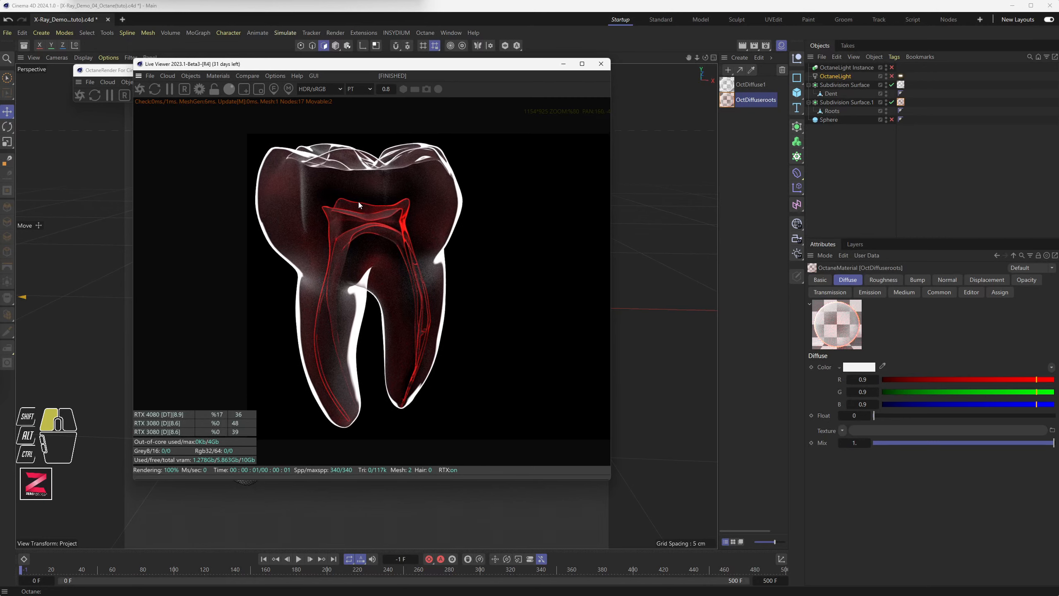
scroll(365, 221, up, 3)
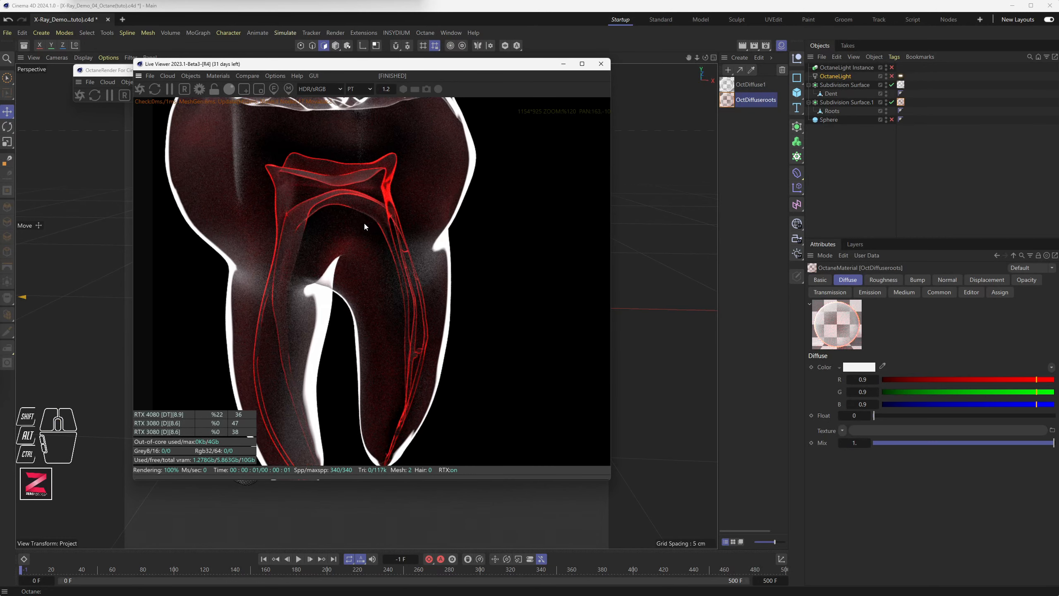
scroll(364, 223, down, 3)
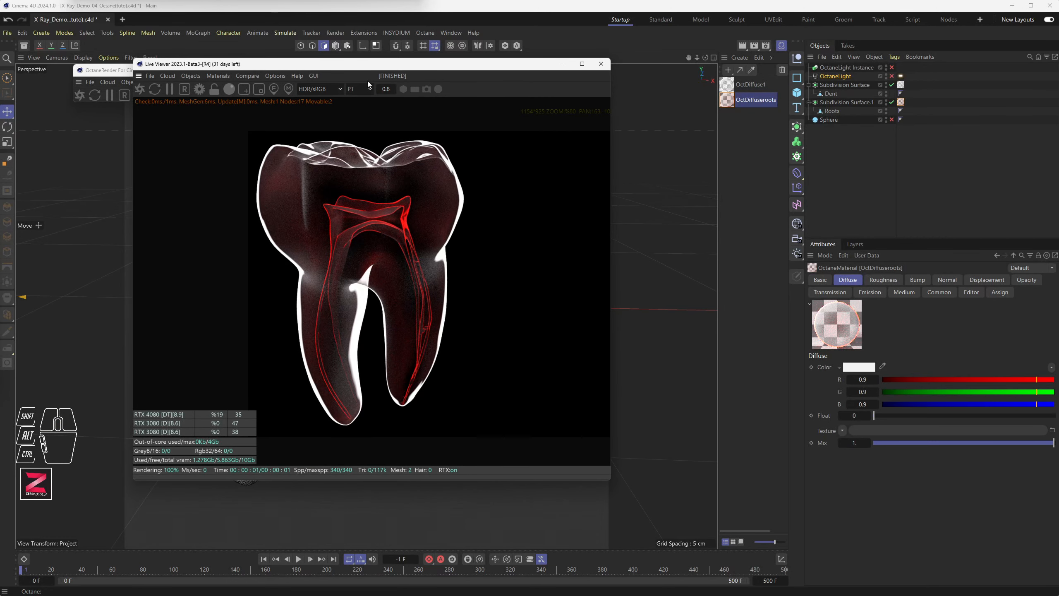
drag(378, 67, 698, 79)
alt+drag(370, 238, 335, 273)
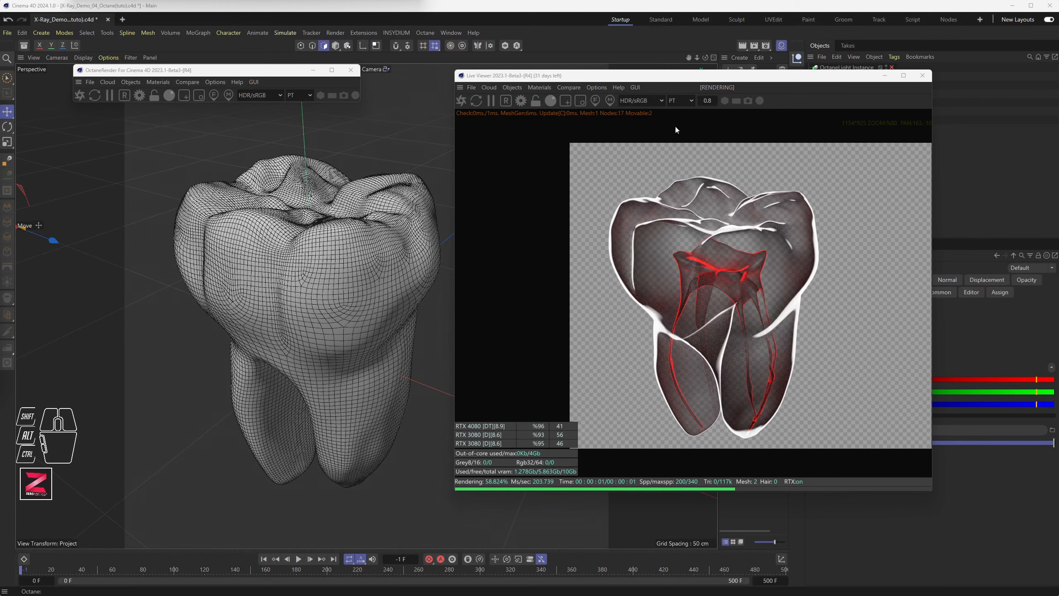
drag(651, 76, 329, 78)
drag(404, 268, 313, 250)
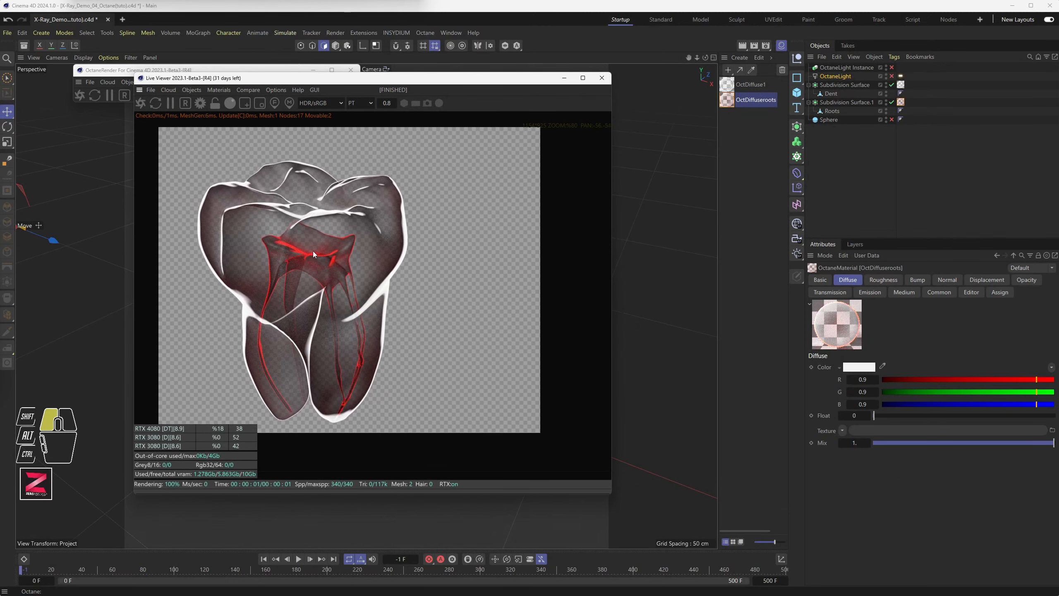
scroll(319, 280, up, 2)
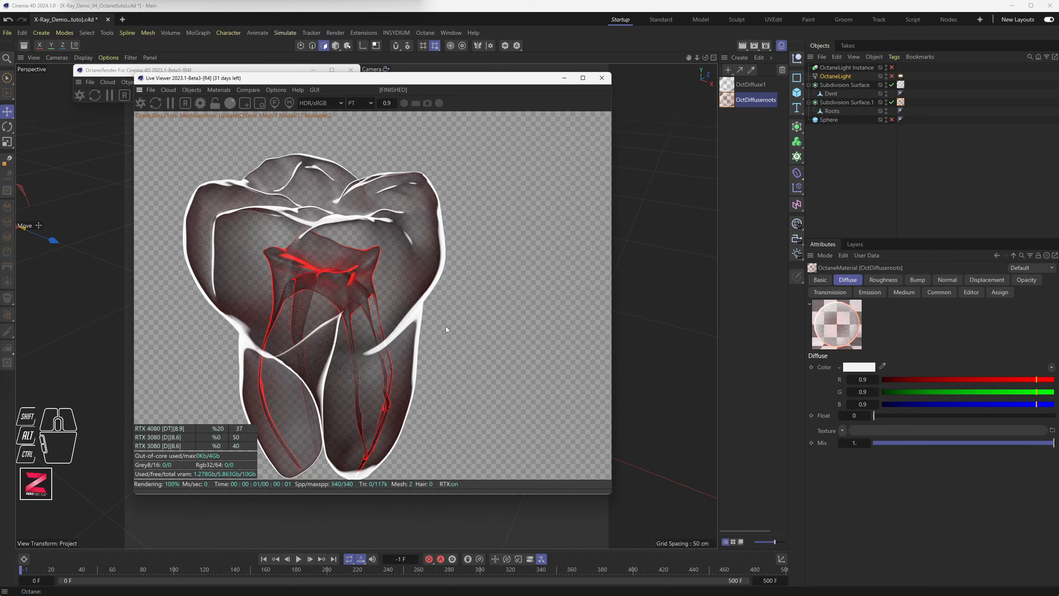
- Check the finished X-ray tooth render against the black background, enlarged and beside the wireframe model
drag(381, 82, 357, 86)
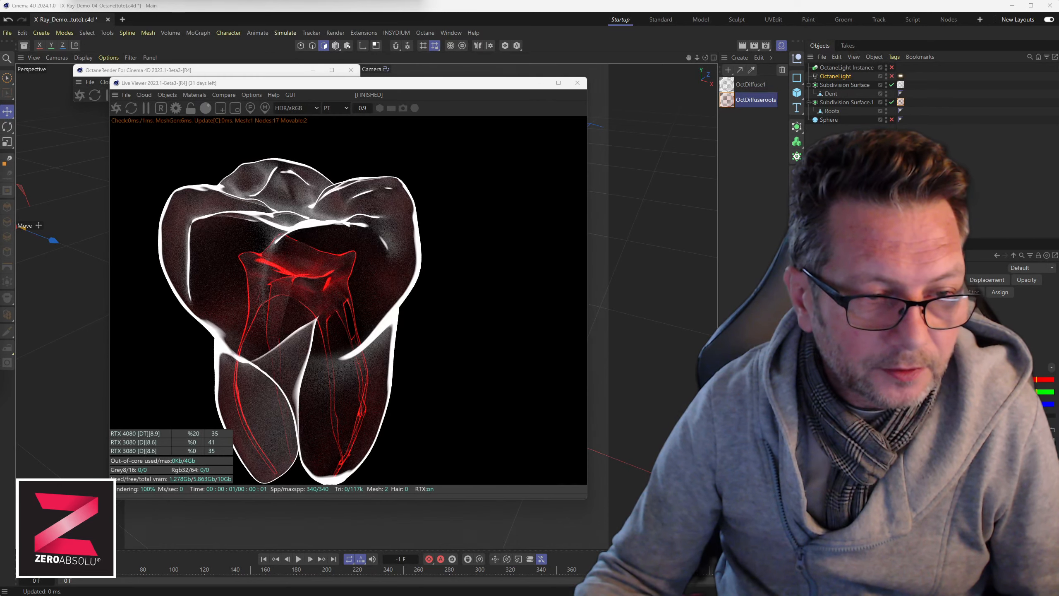
scroll(354, 284, down, 2)
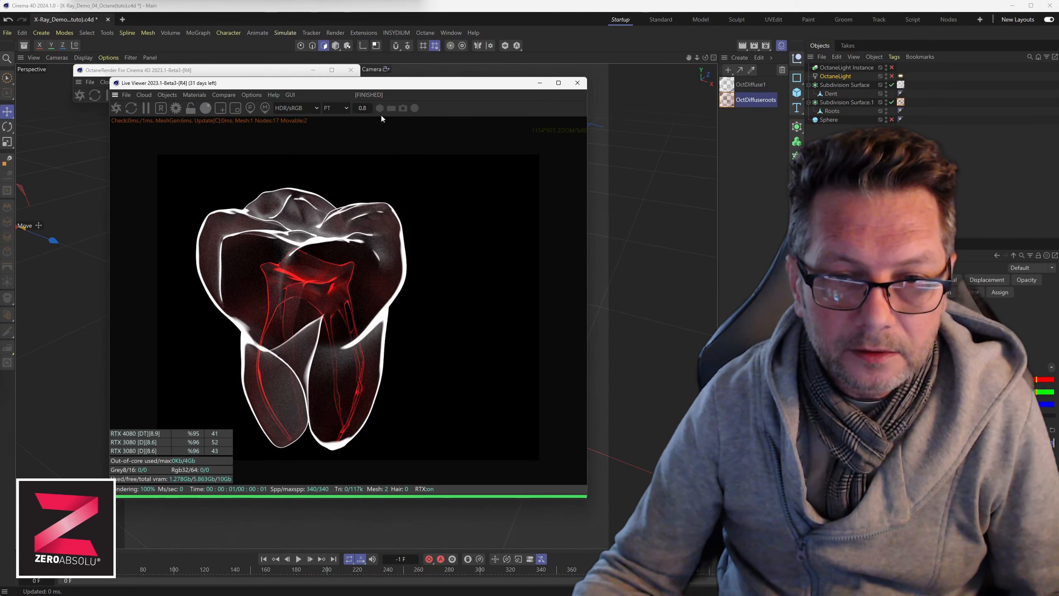
drag(381, 83, 449, 80)
scroll(422, 254, up, 1)
scroll(422, 253, up, 1)
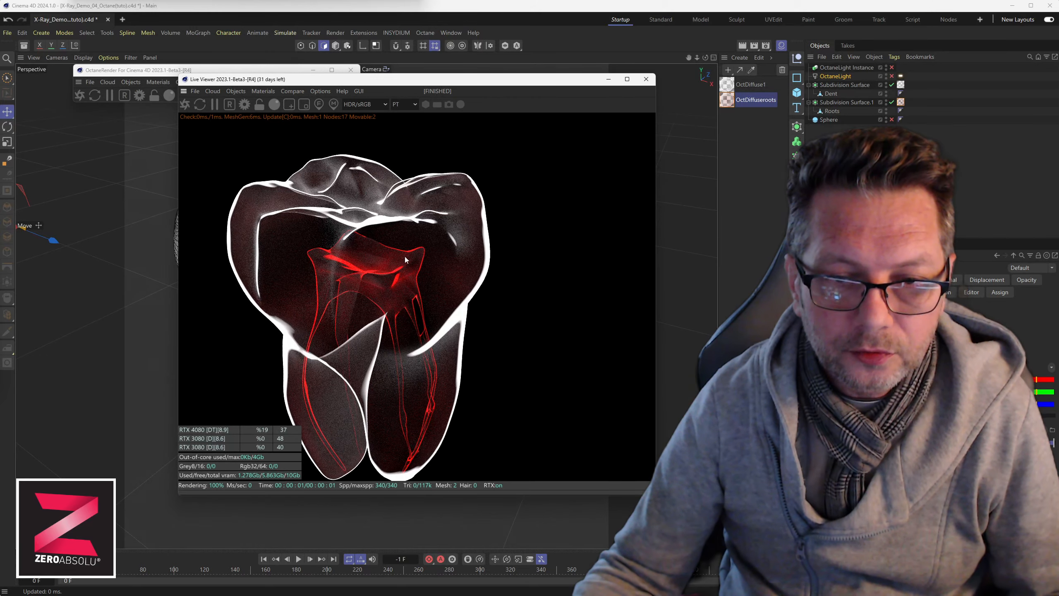
middle_drag(405, 257, 444, 240)
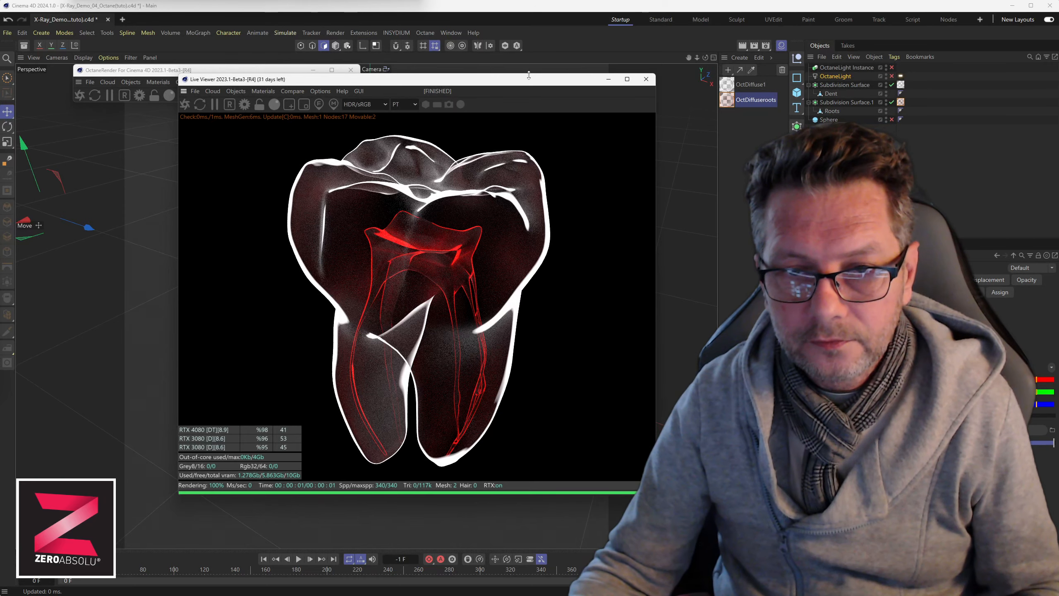
drag(526, 83, 830, 20)
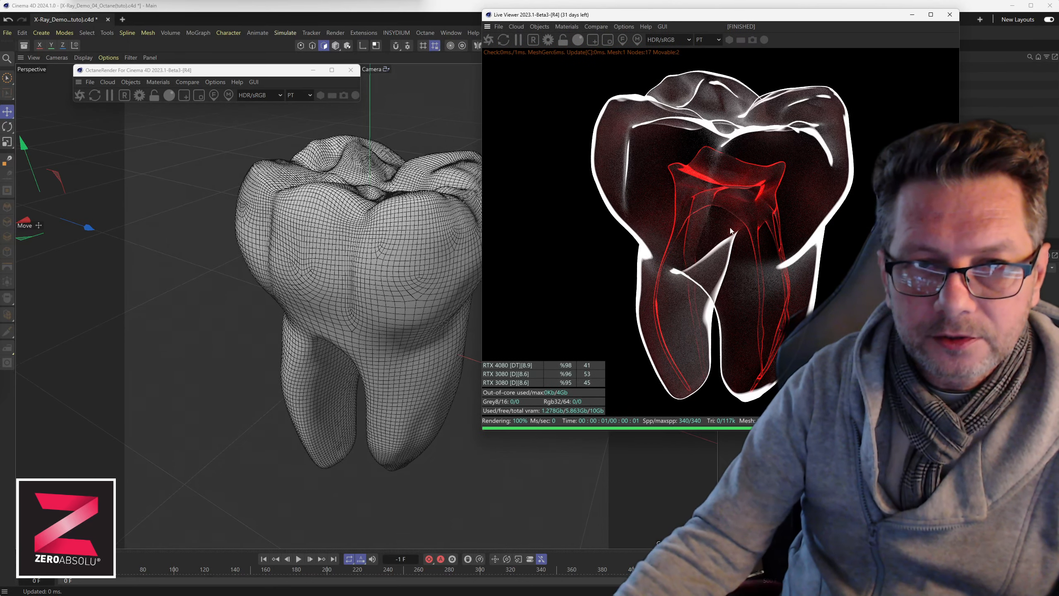